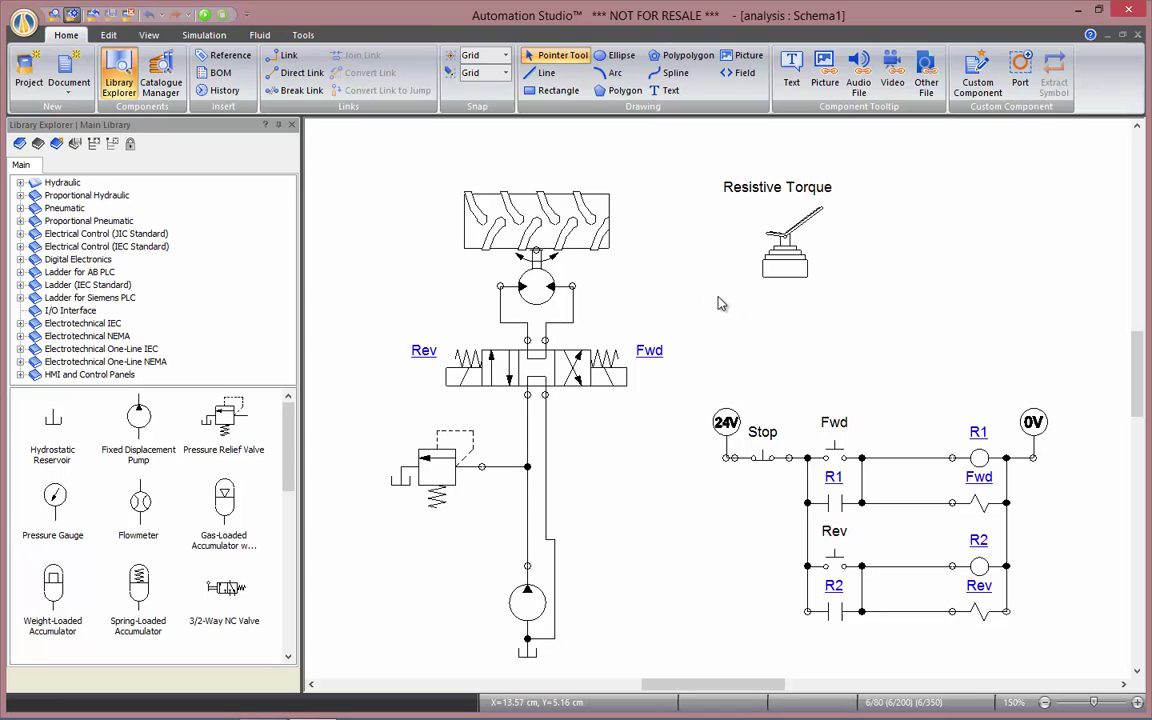
Start Normal Simulation and run the motor forward with the Fwd pushbutton.
click(204, 15)
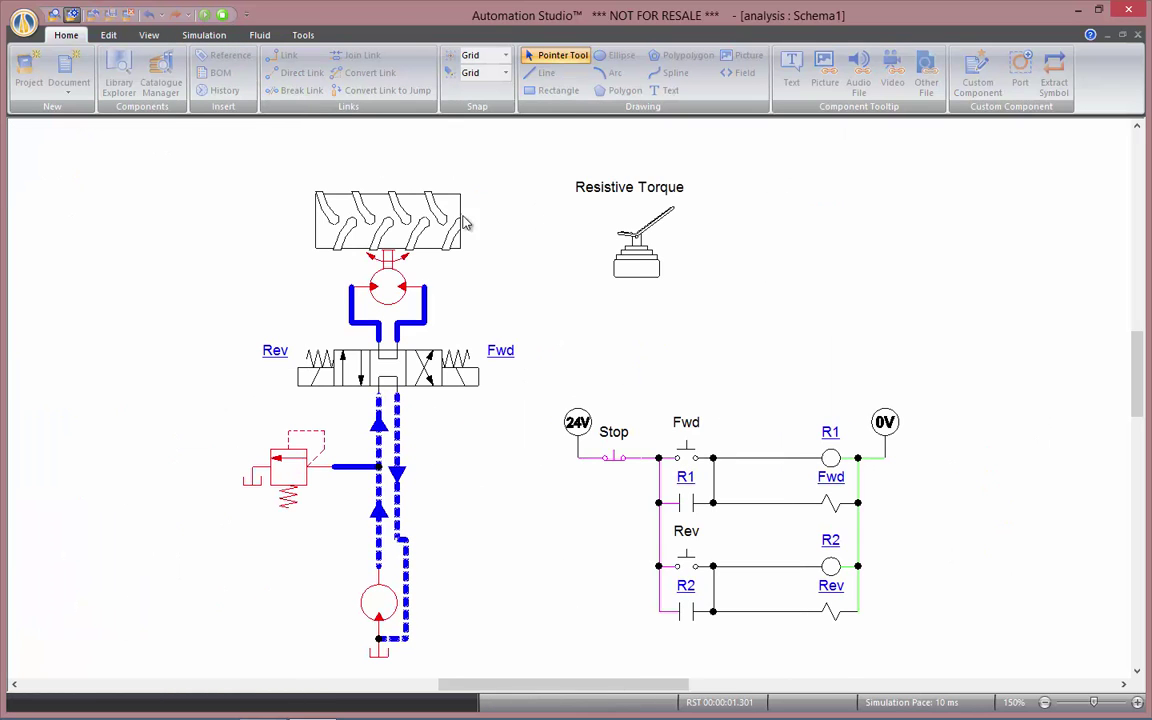
click(692, 455)
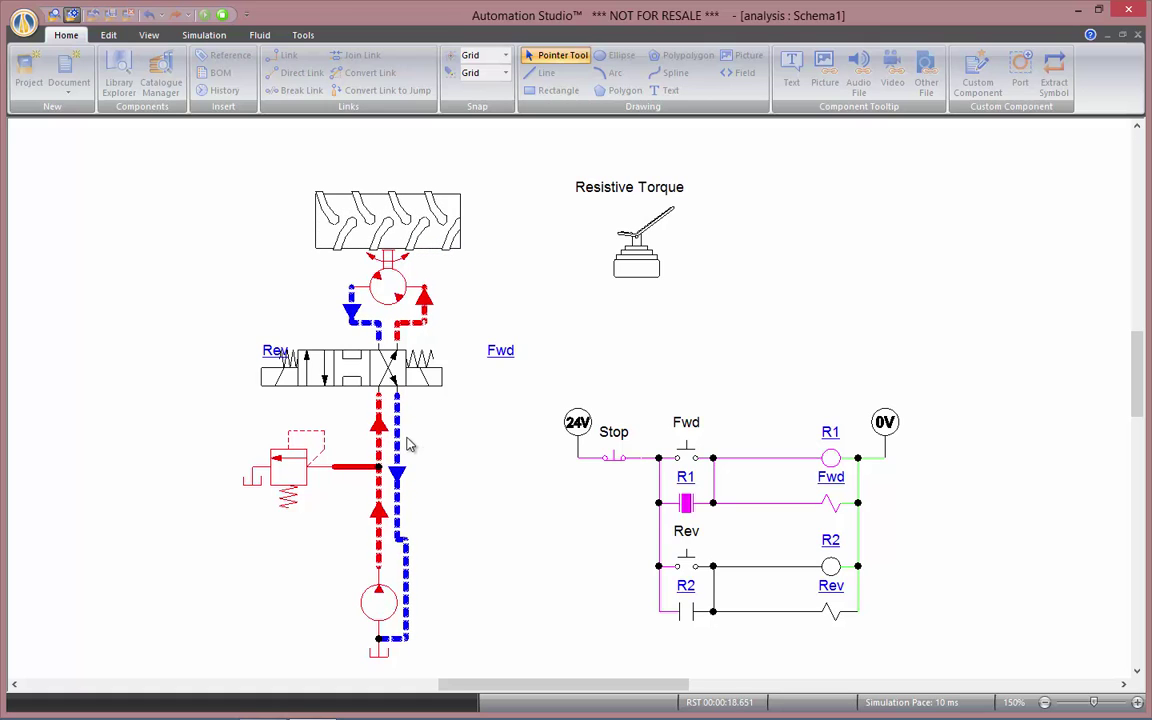
click(226, 38)
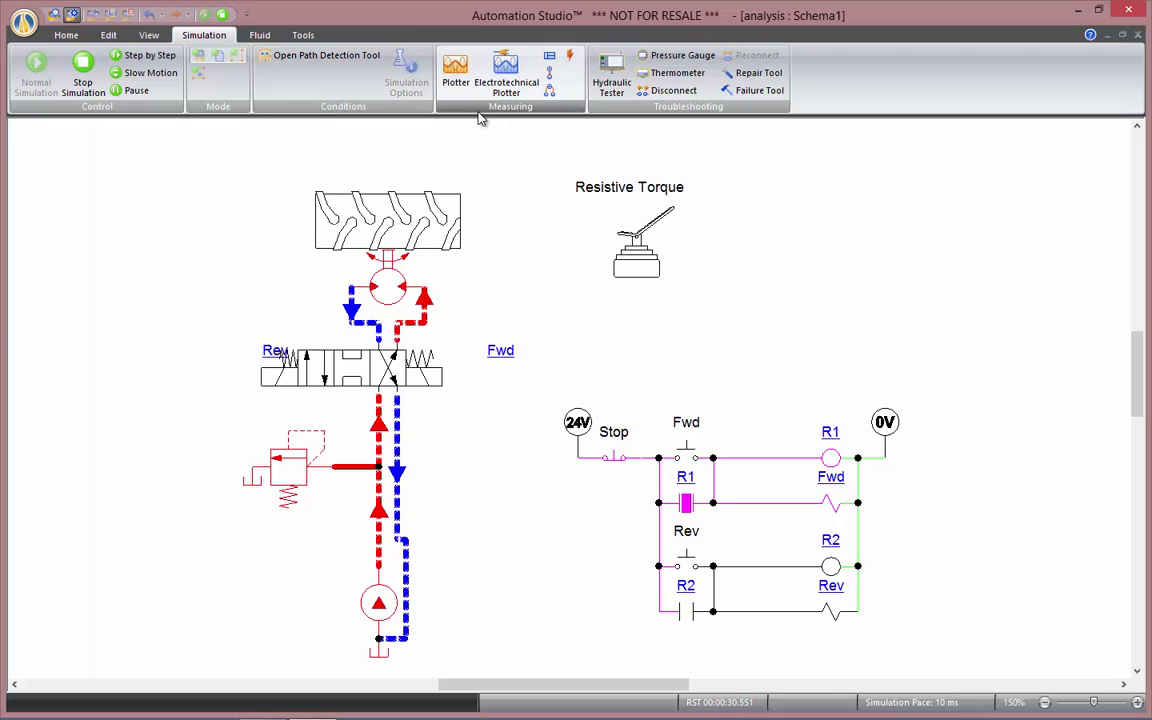
Attach read-out MI-12 to the motor, placed to its left, measuring Radial Speed in RPM.
click(553, 60)
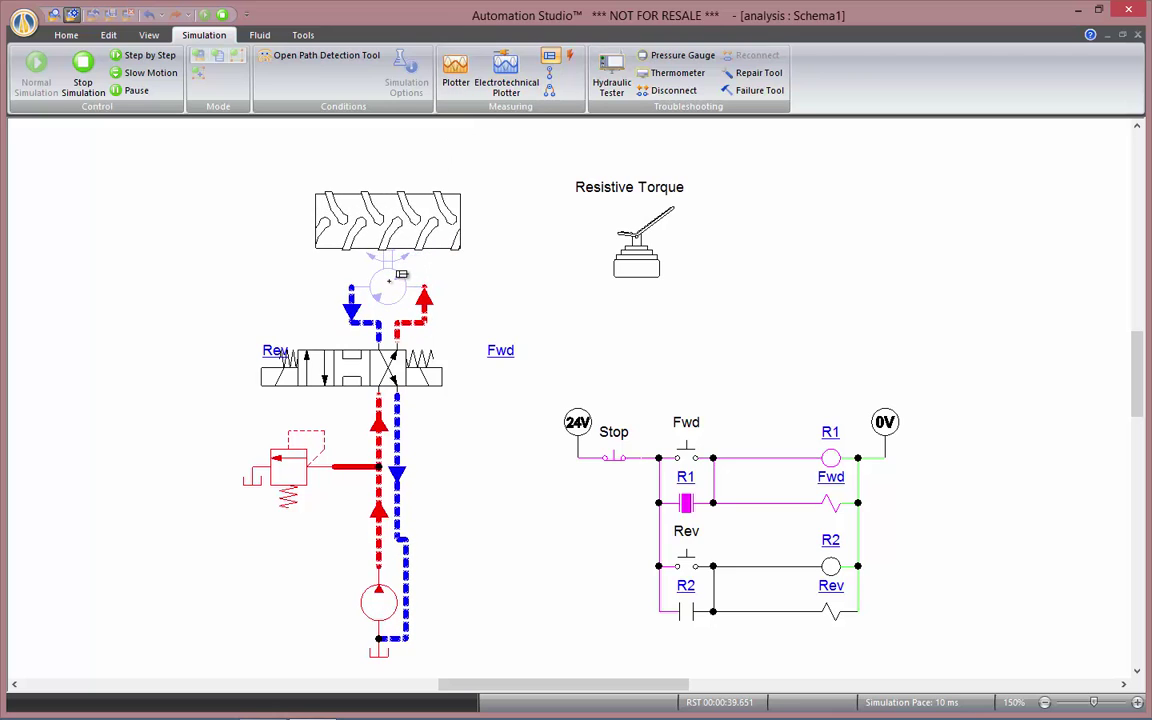
click(364, 275)
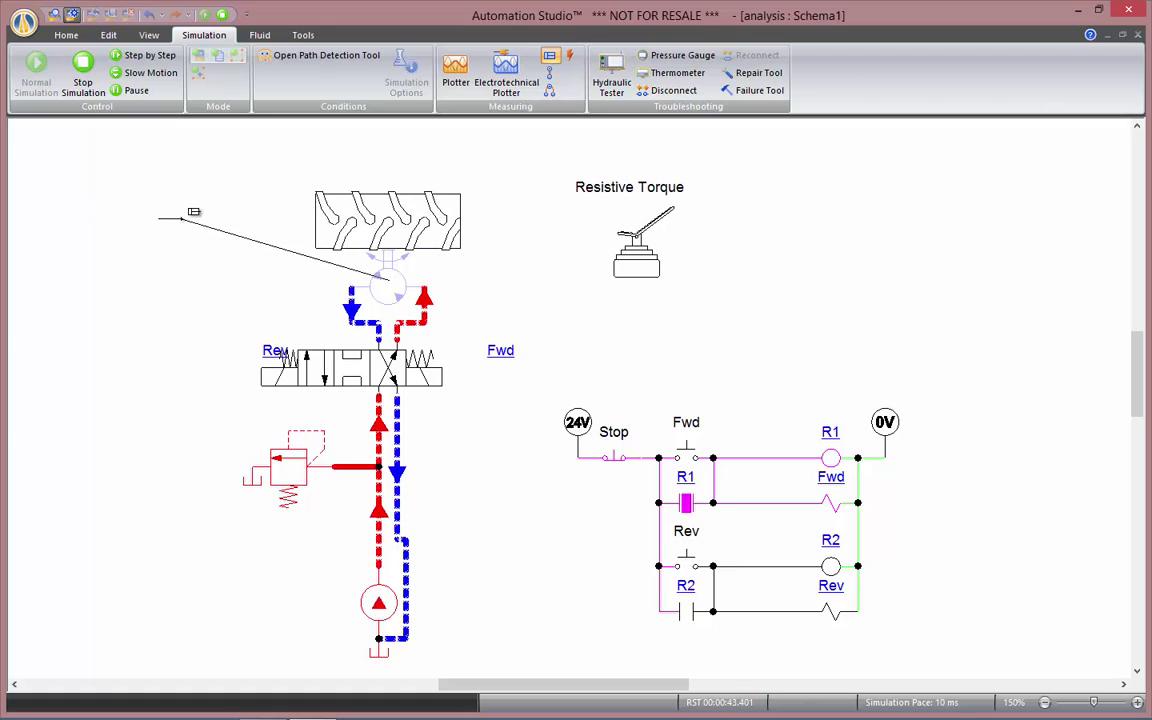
click(190, 214)
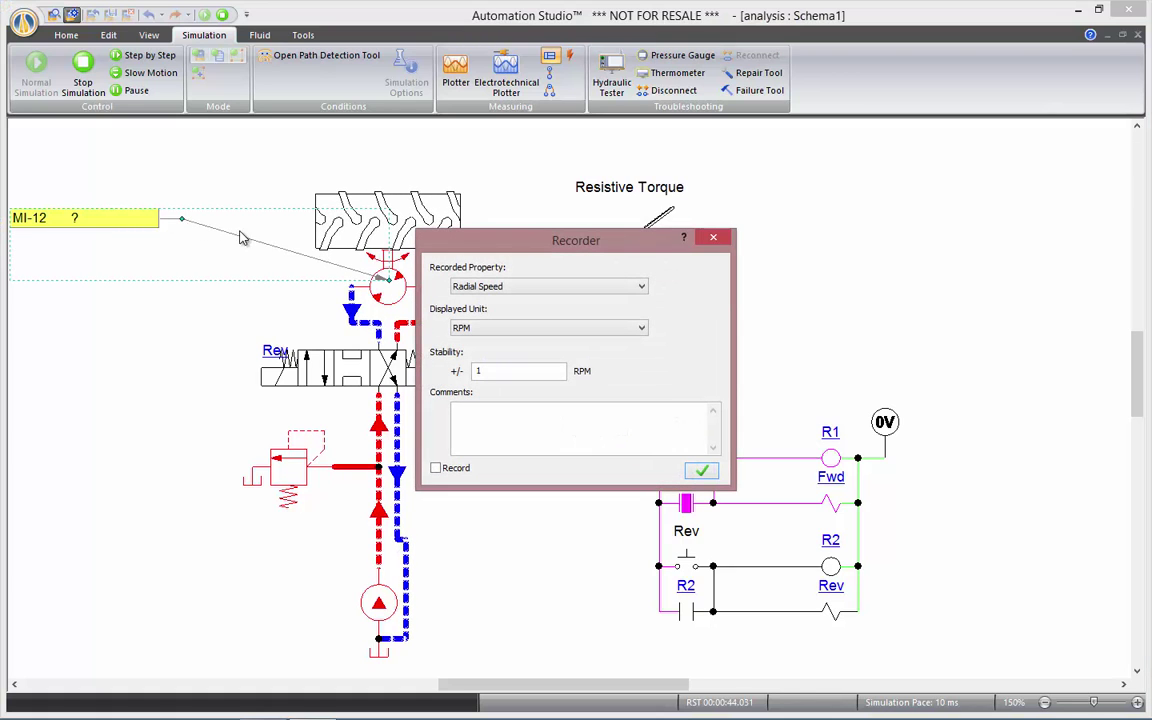
click(600, 290)
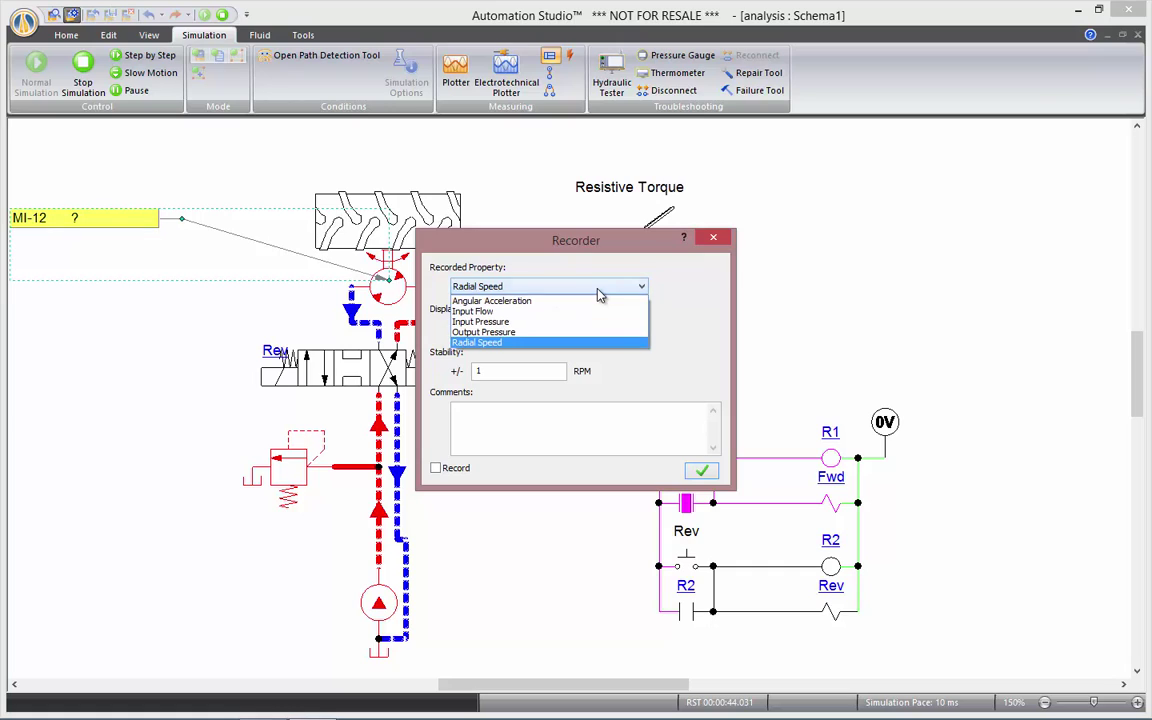
click(607, 343)
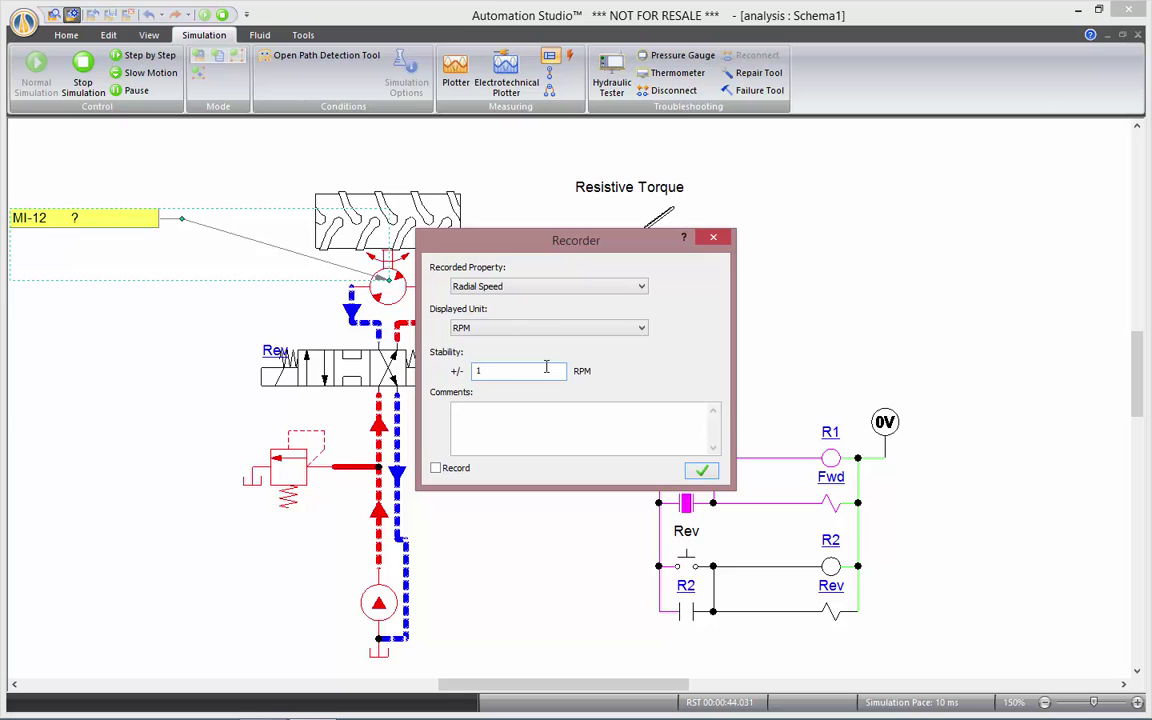
click(701, 470)
click(517, 474)
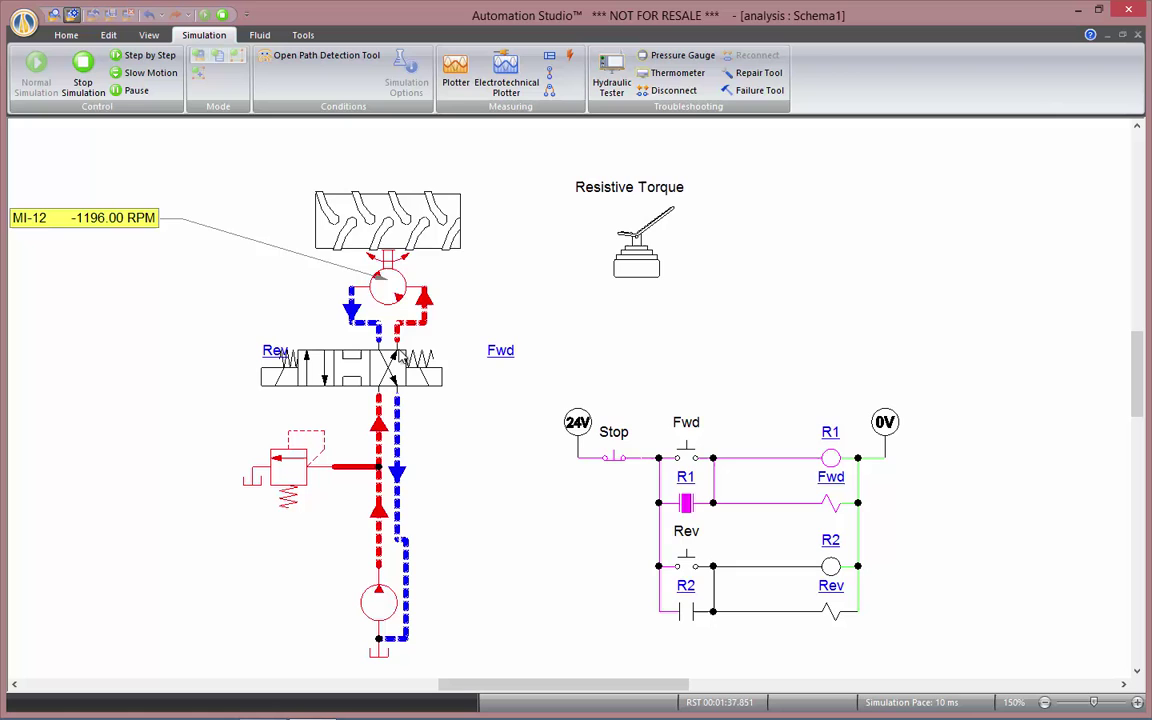
Stop the motor and restart it in reverse with Rev, nudging the resistive torque output to 0.05.
click(612, 459)
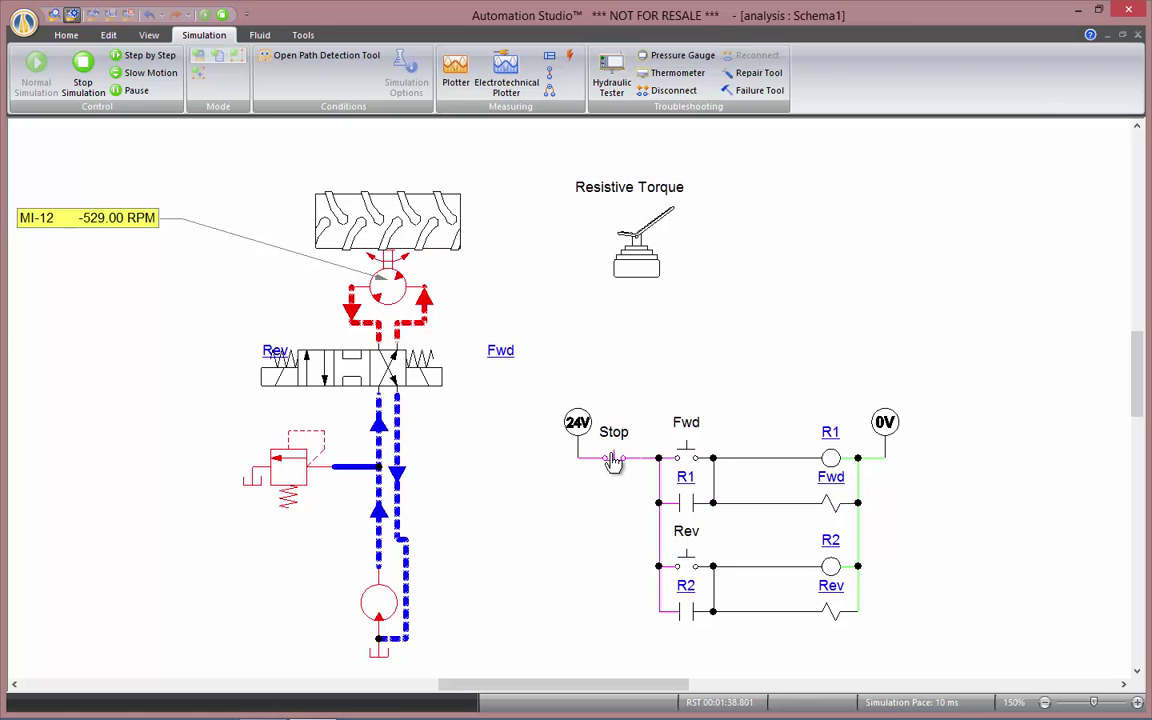
click(689, 563)
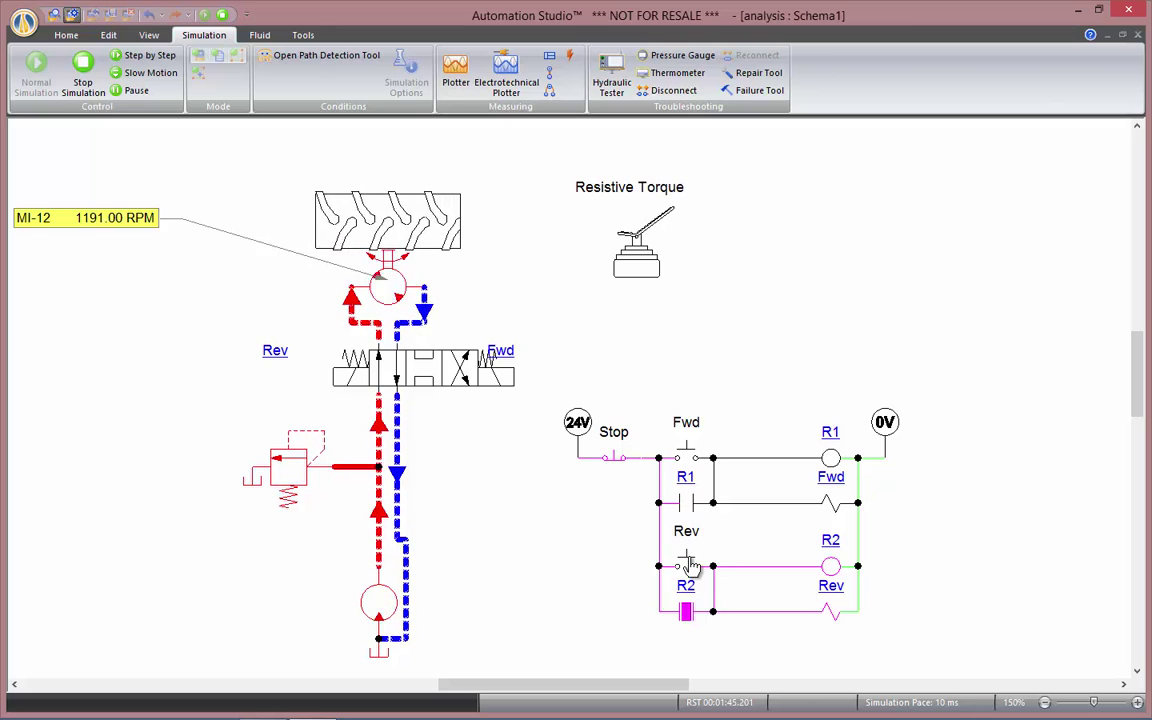
click(648, 260)
drag(745, 284, 785, 284)
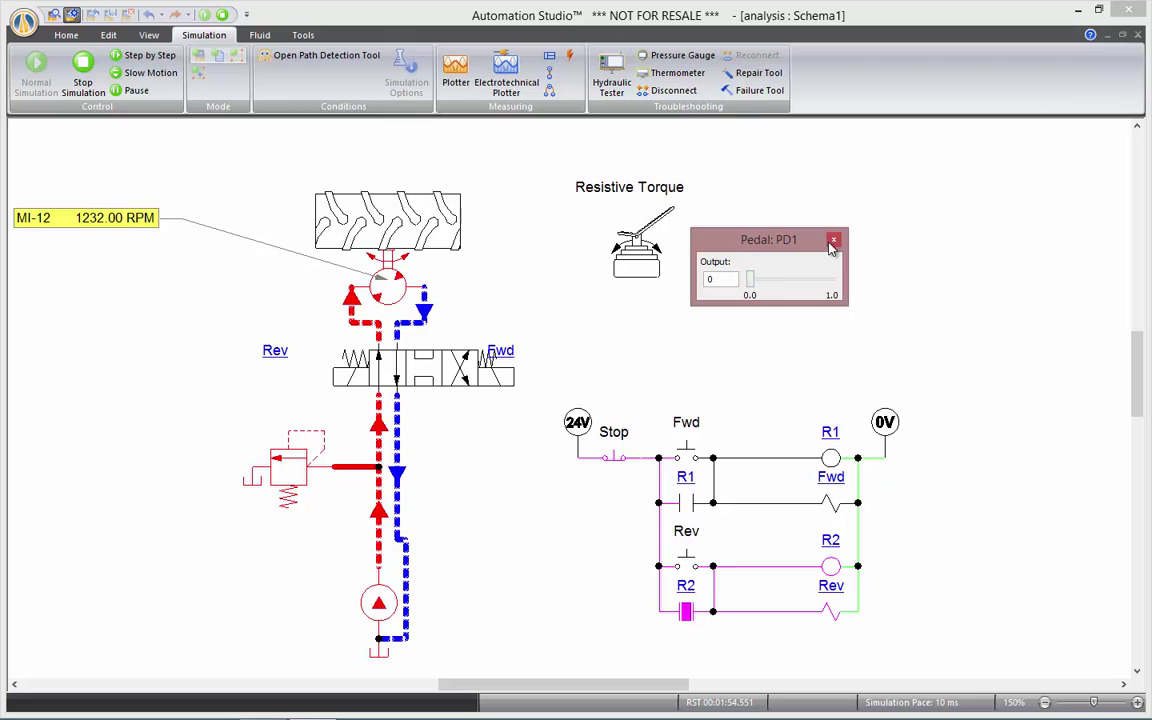
click(833, 242)
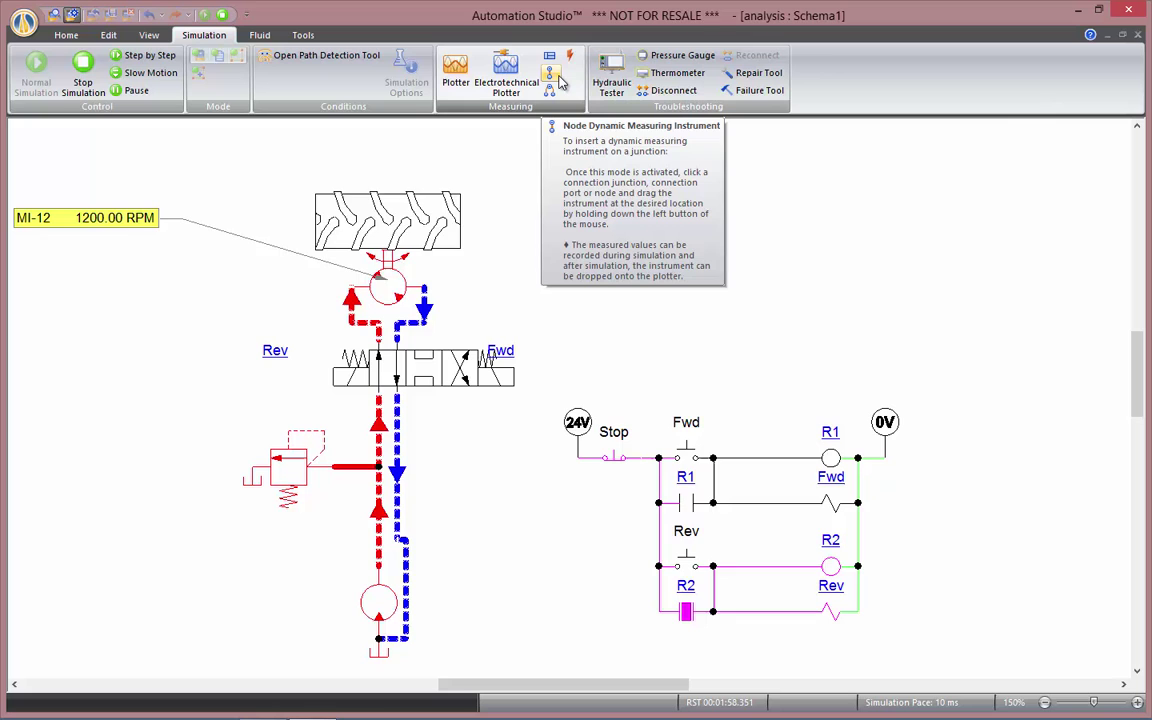
Add node pressure read-outs MI-13 on the pump line and MI-14 on the return line, in psi.
click(553, 76)
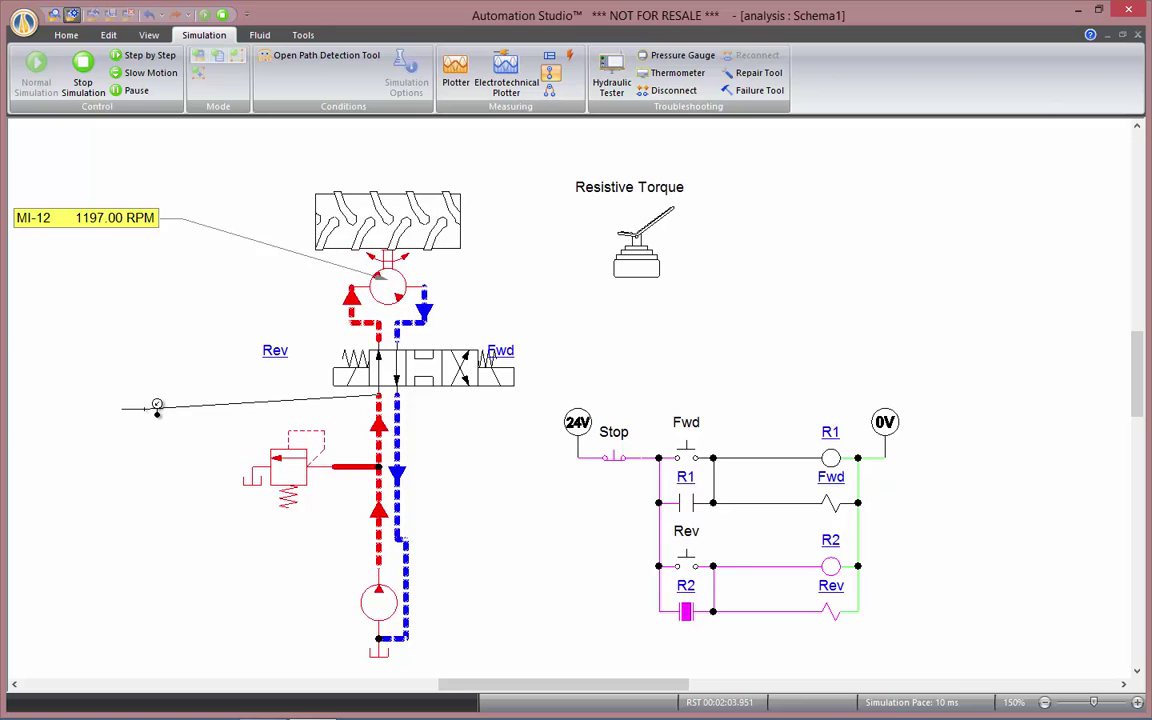
click(149, 412)
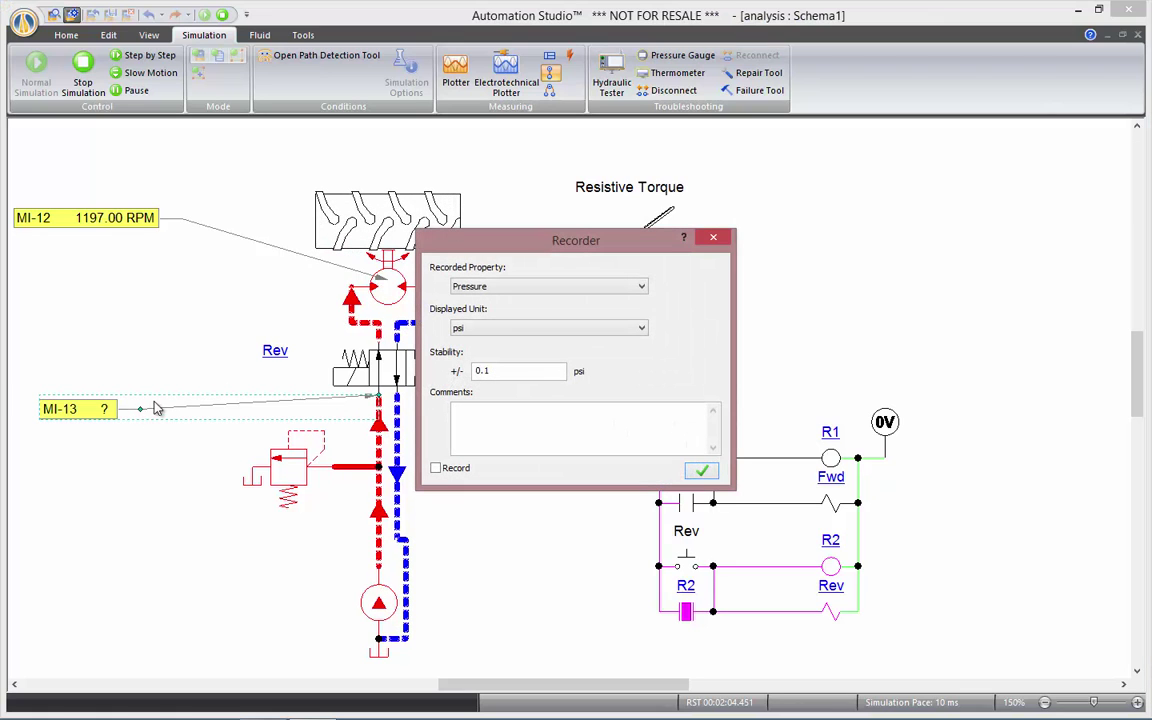
click(570, 288)
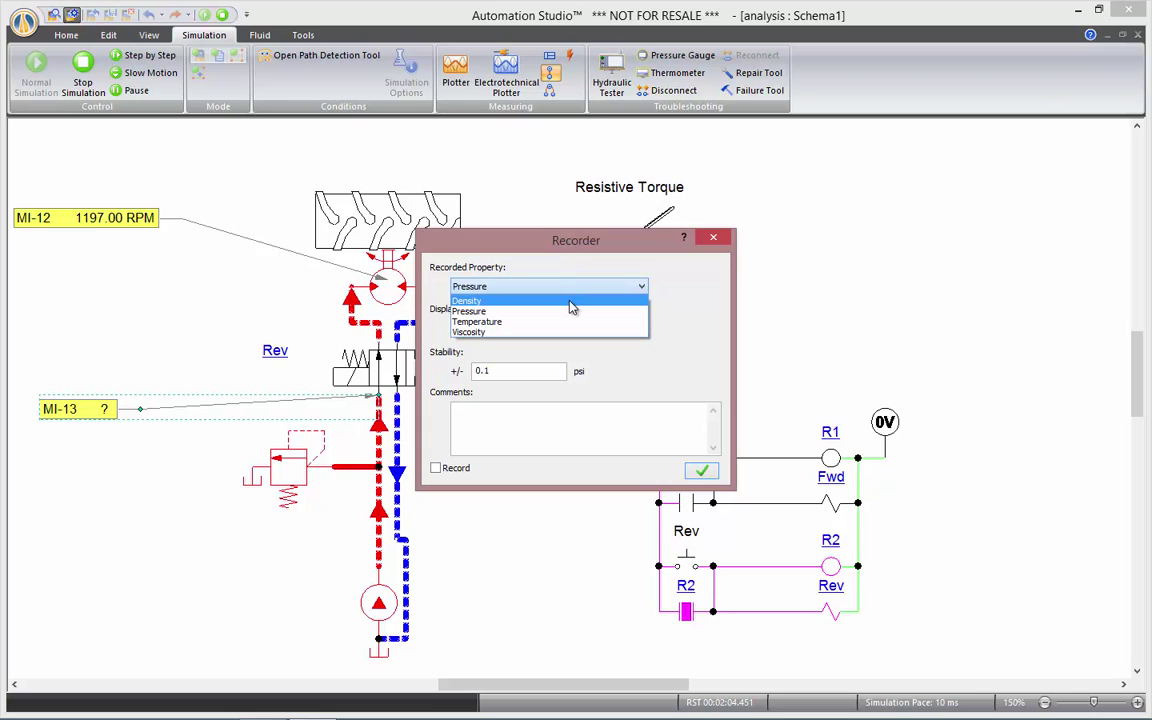
click(569, 312)
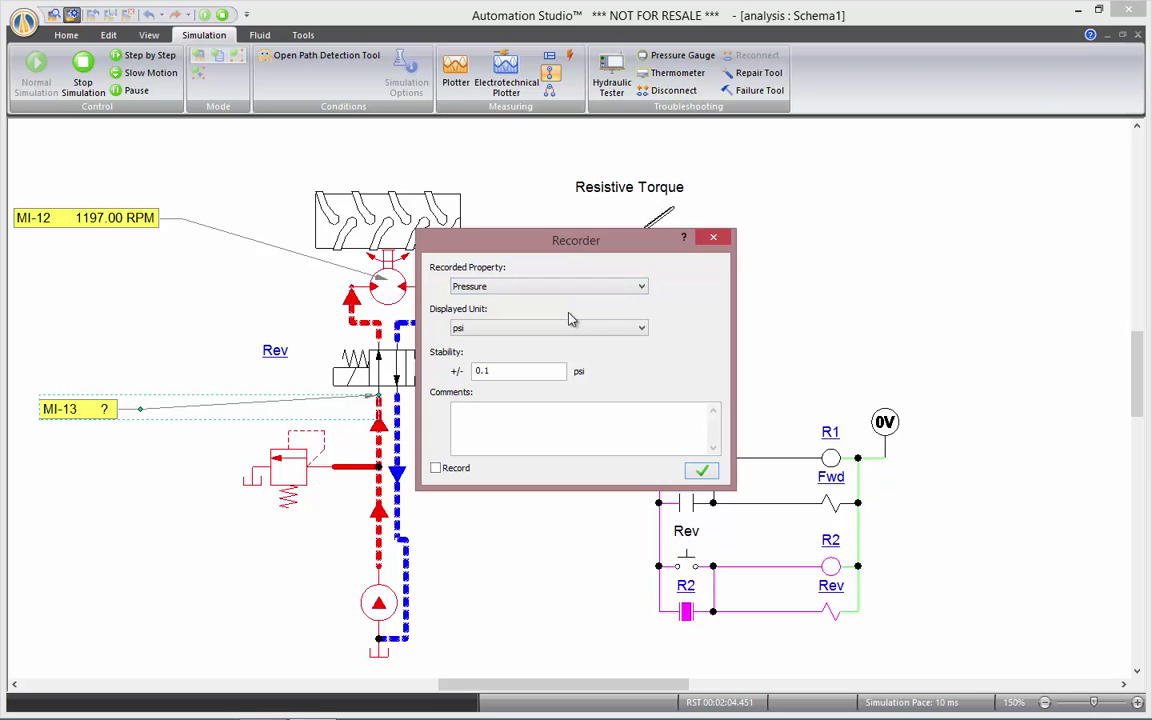
click(701, 470)
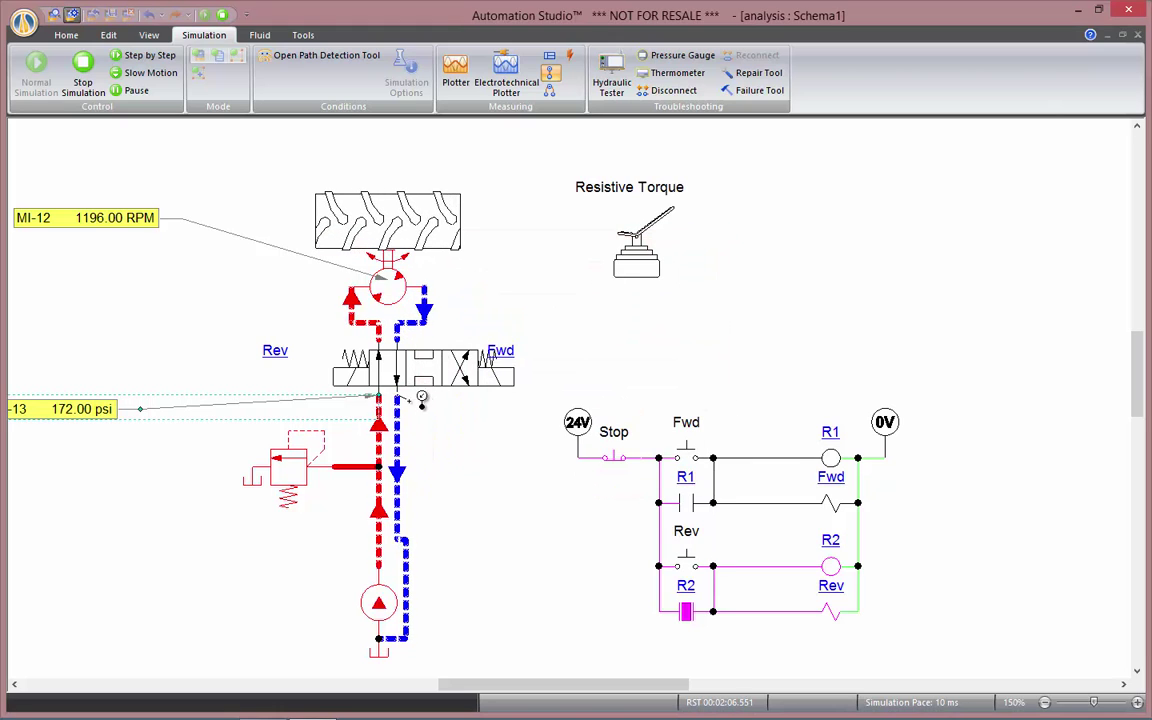
click(398, 418)
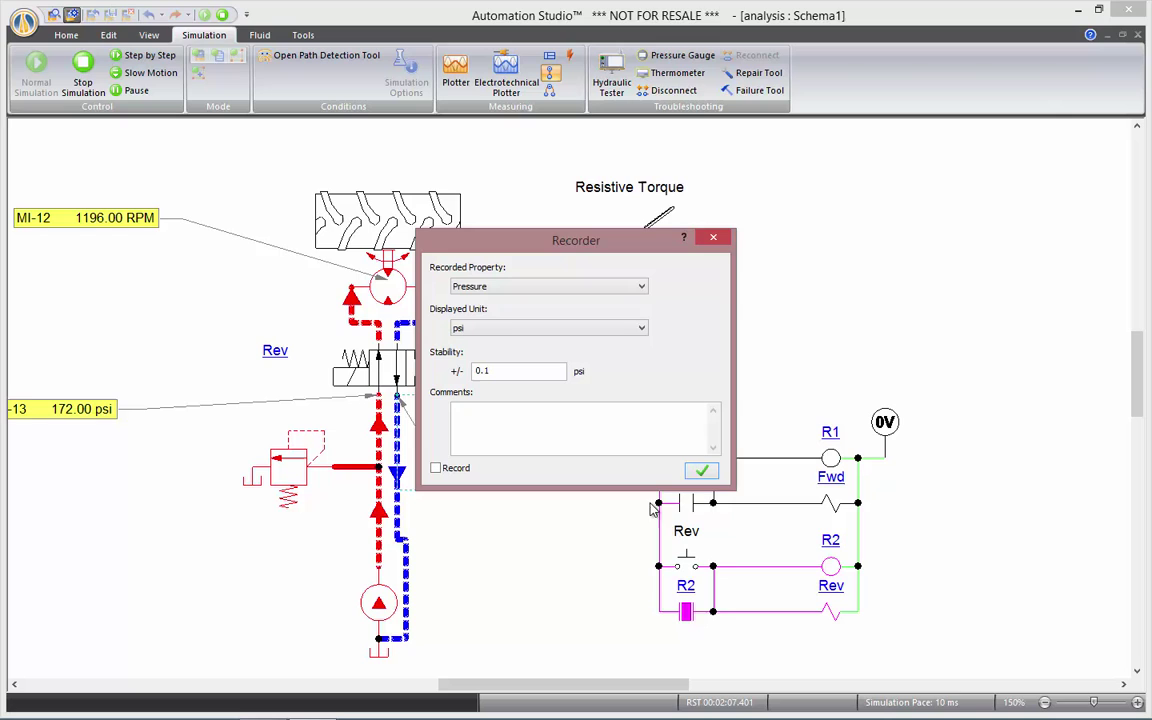
click(701, 470)
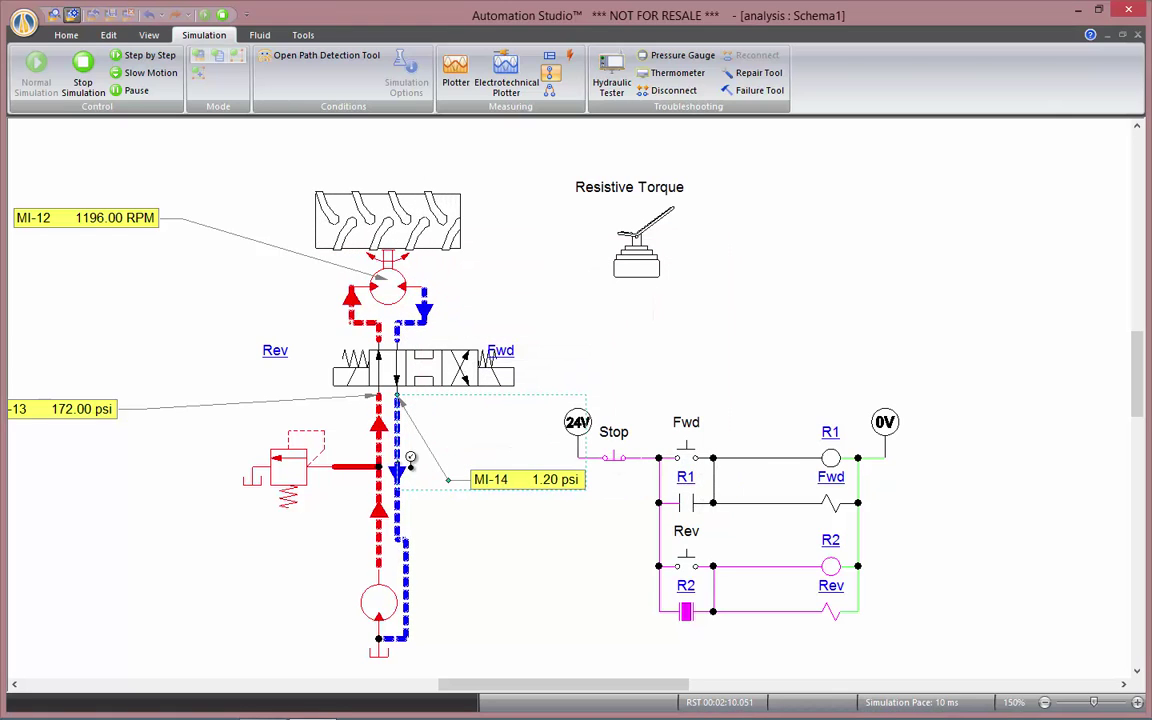
Move the MI-13 label fully into view and raise the resistive torque output to 0.14.
click(112, 405)
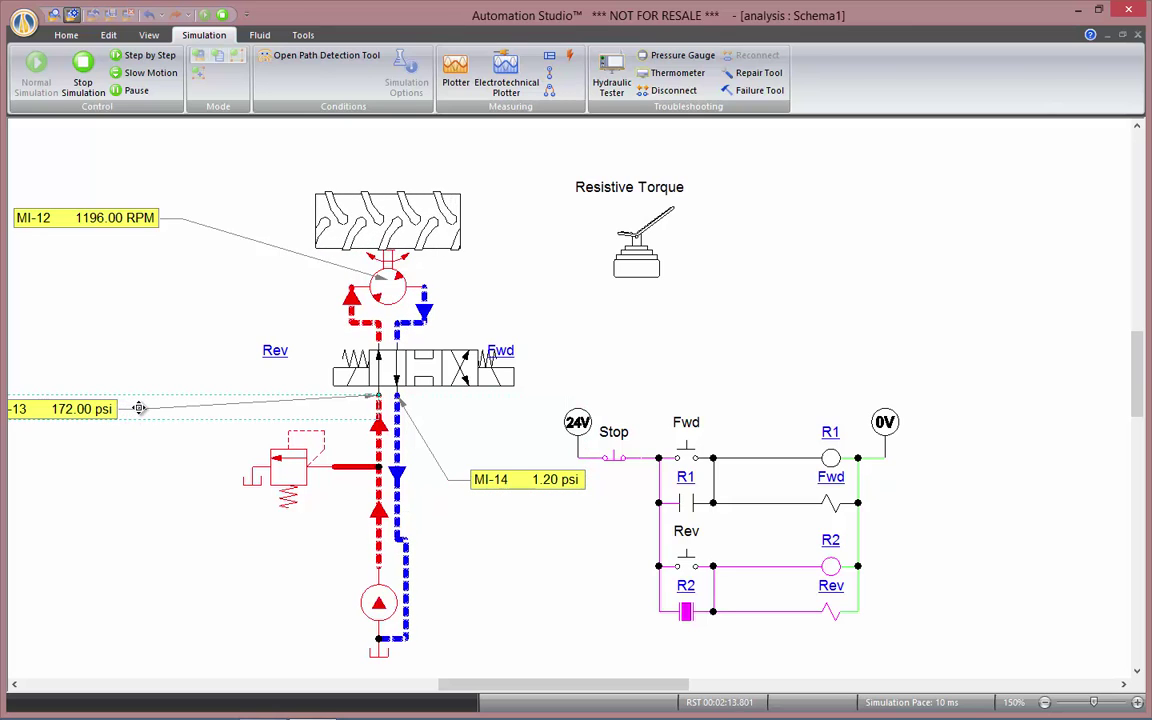
drag(139, 408, 189, 411)
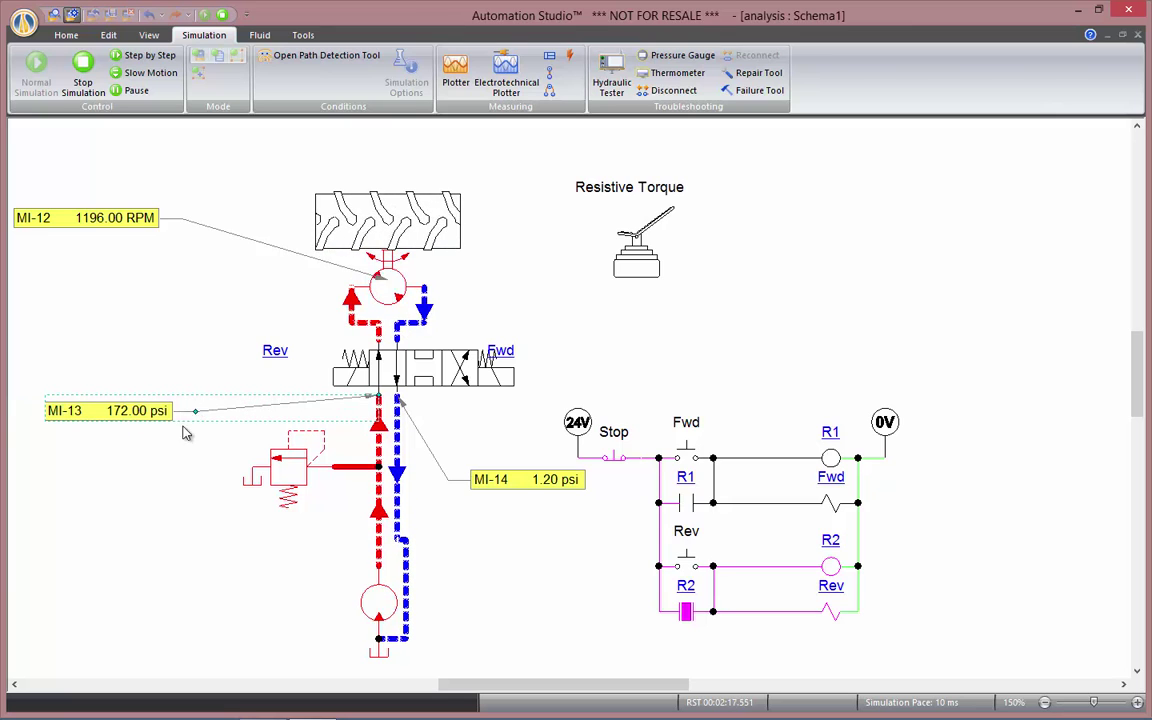
click(640, 245)
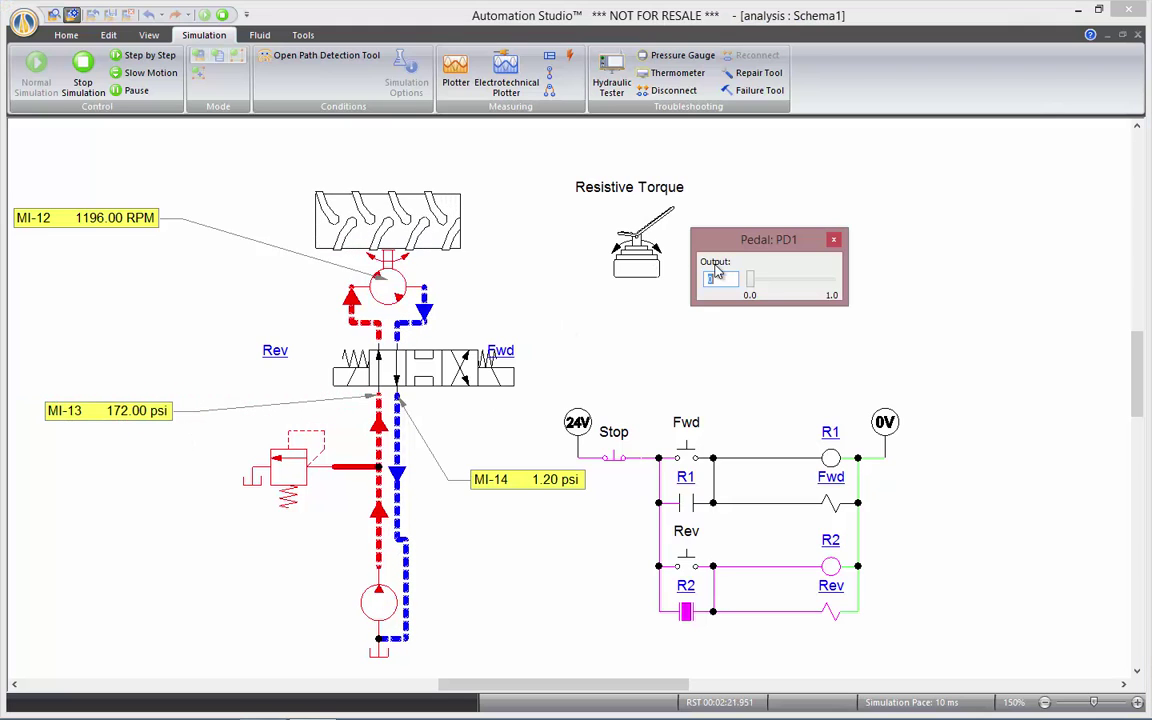
drag(746, 285, 772, 287)
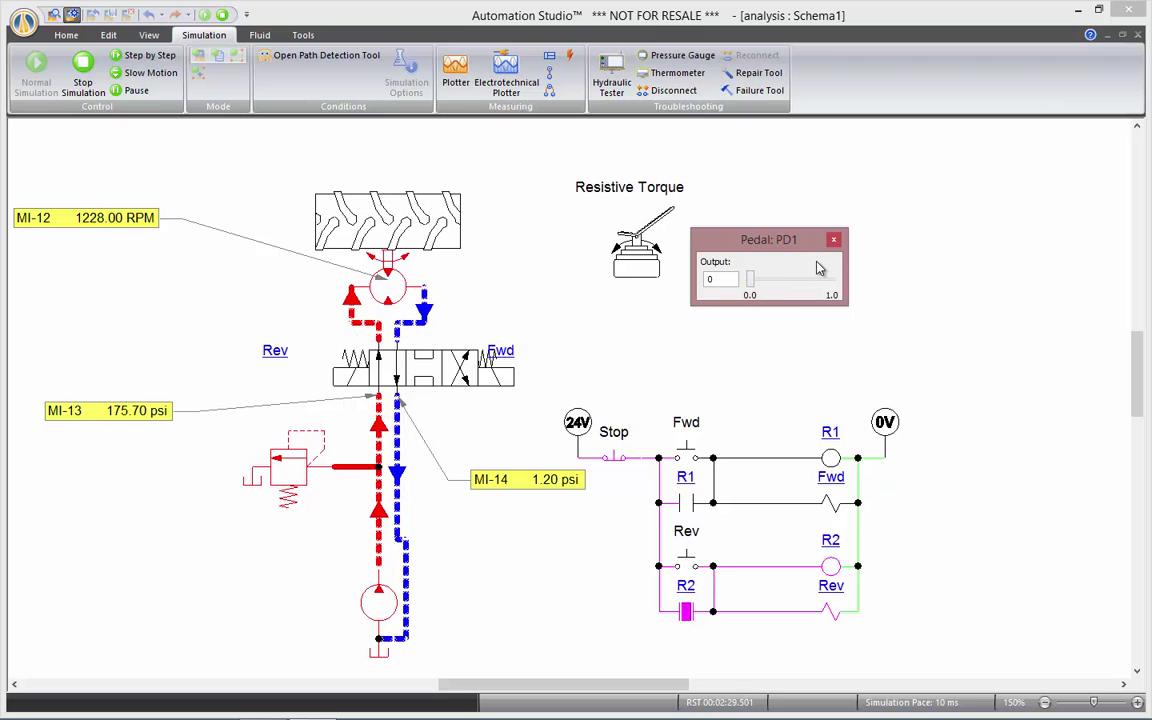
Add differential pressure read-out MI-15 across the motor's left and right ports, label moved onto the page.
click(833, 239)
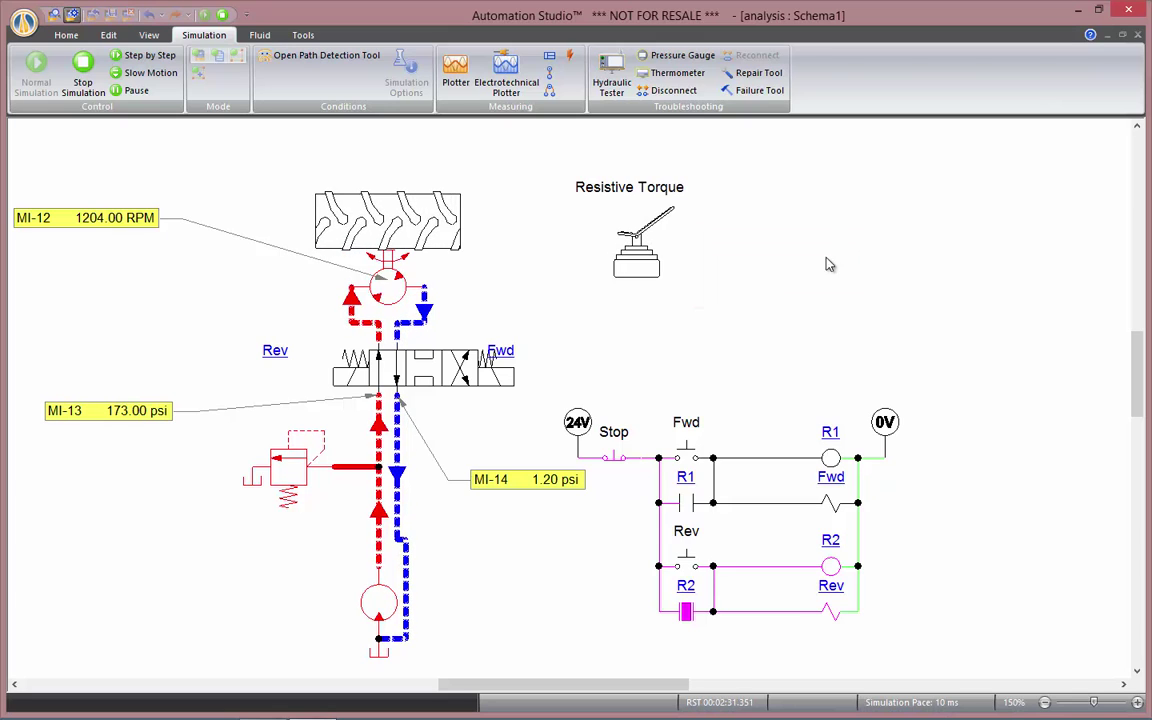
click(550, 97)
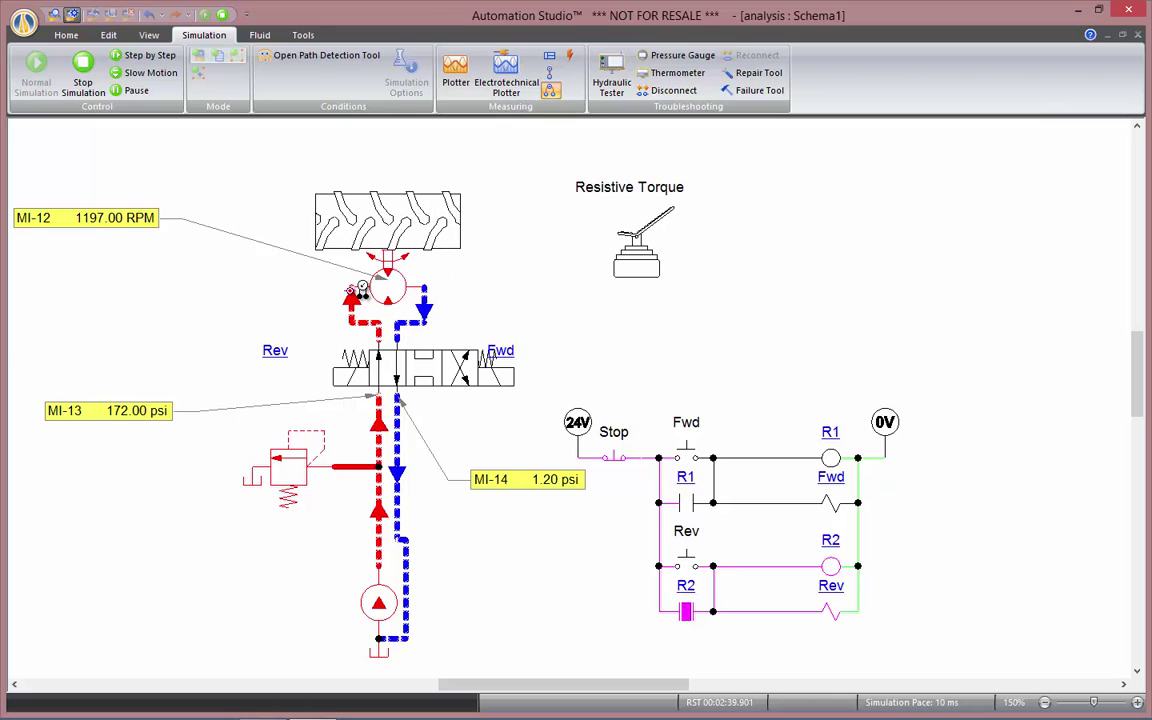
click(126, 298)
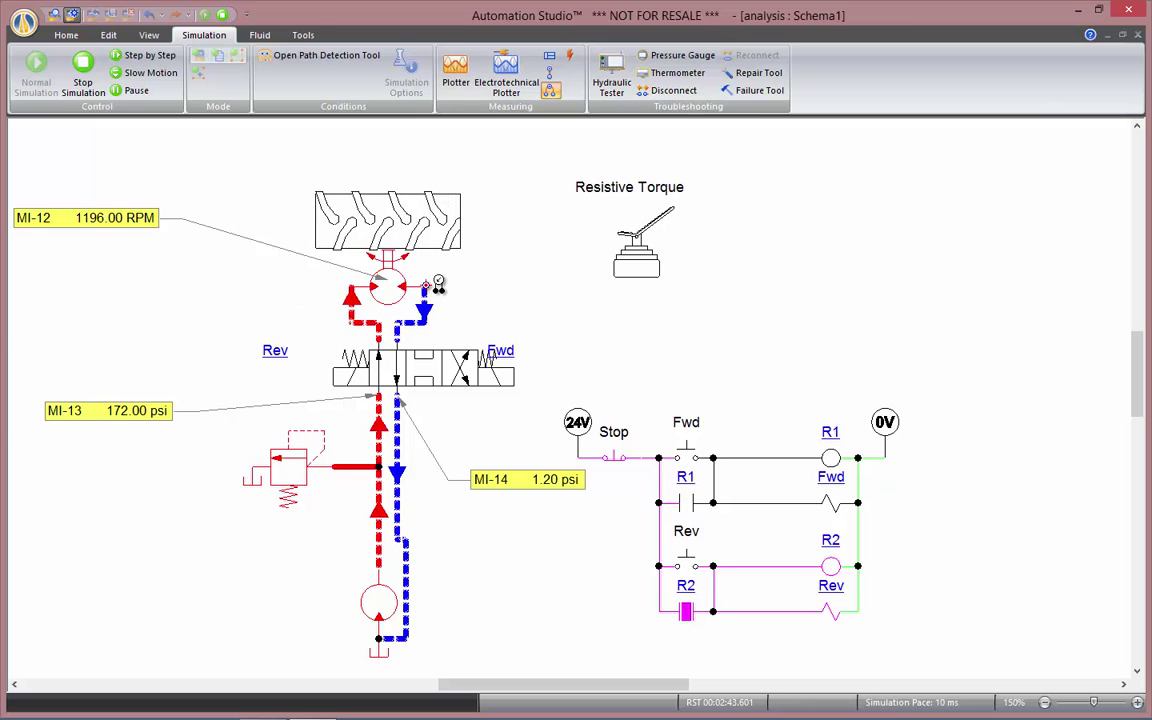
click(410, 289)
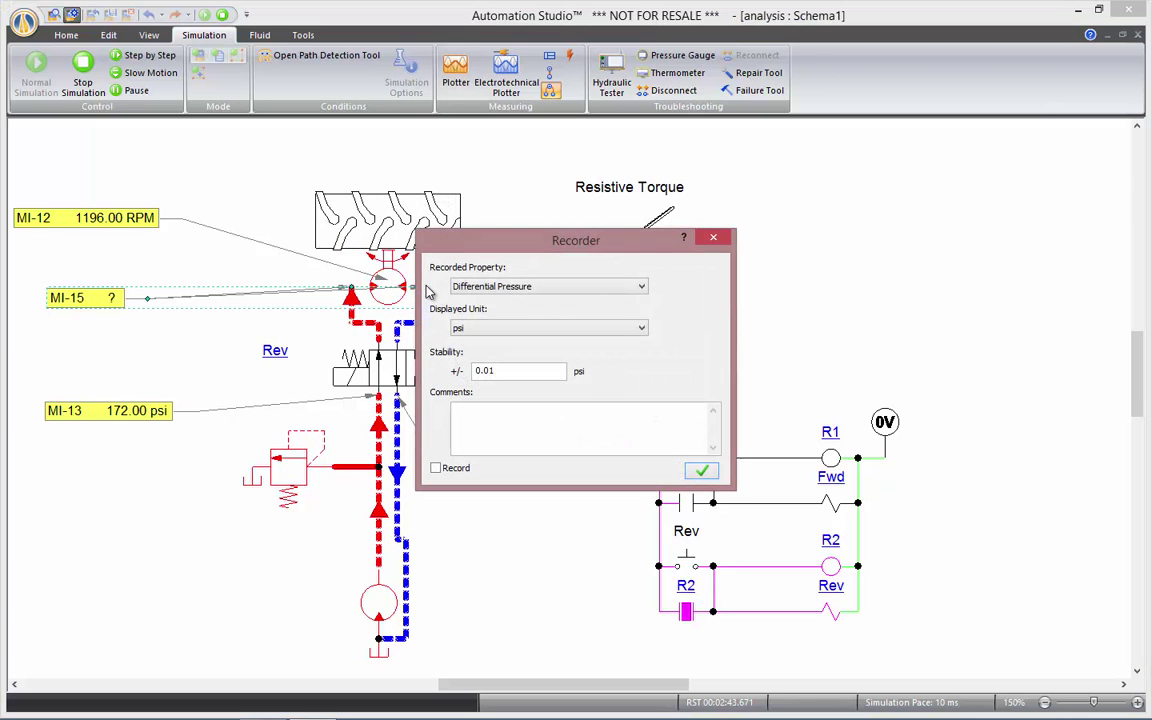
click(703, 470)
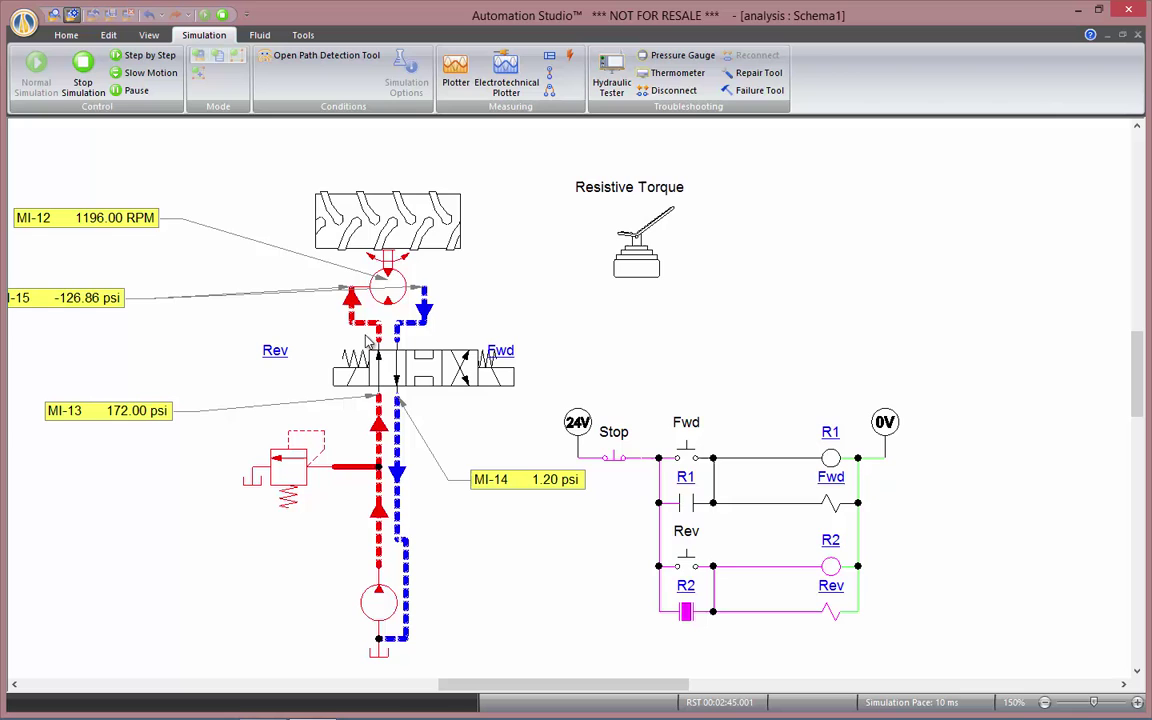
click(163, 298)
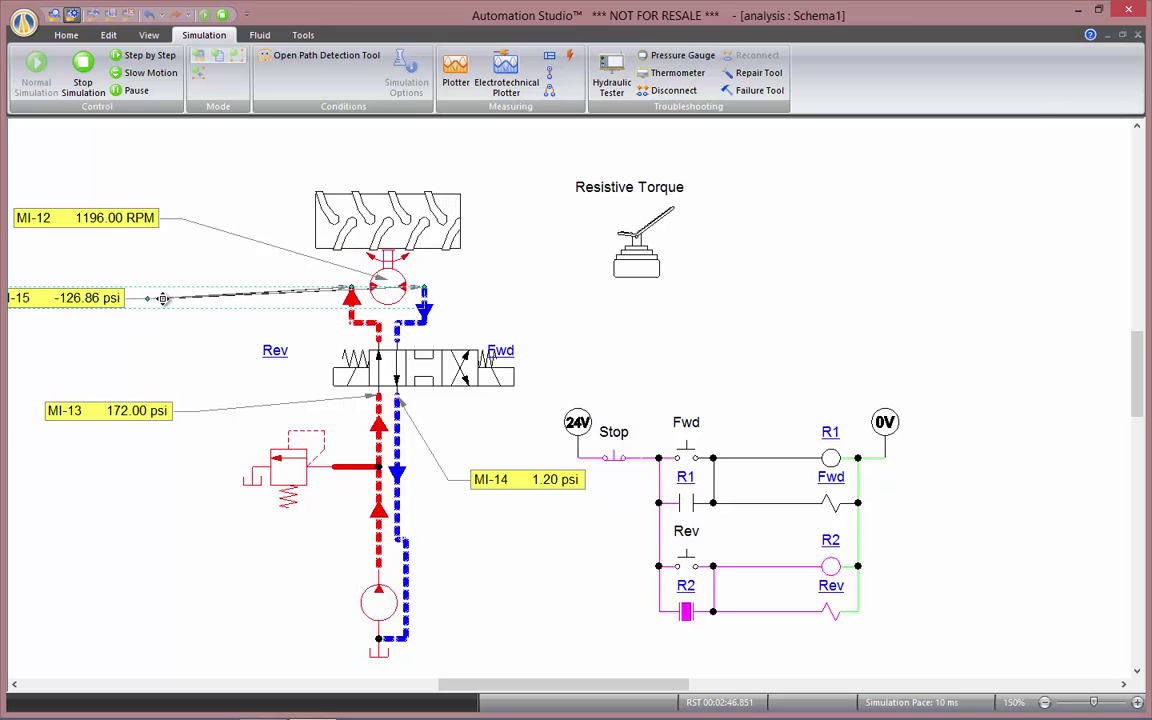
drag(163, 298, 177, 298)
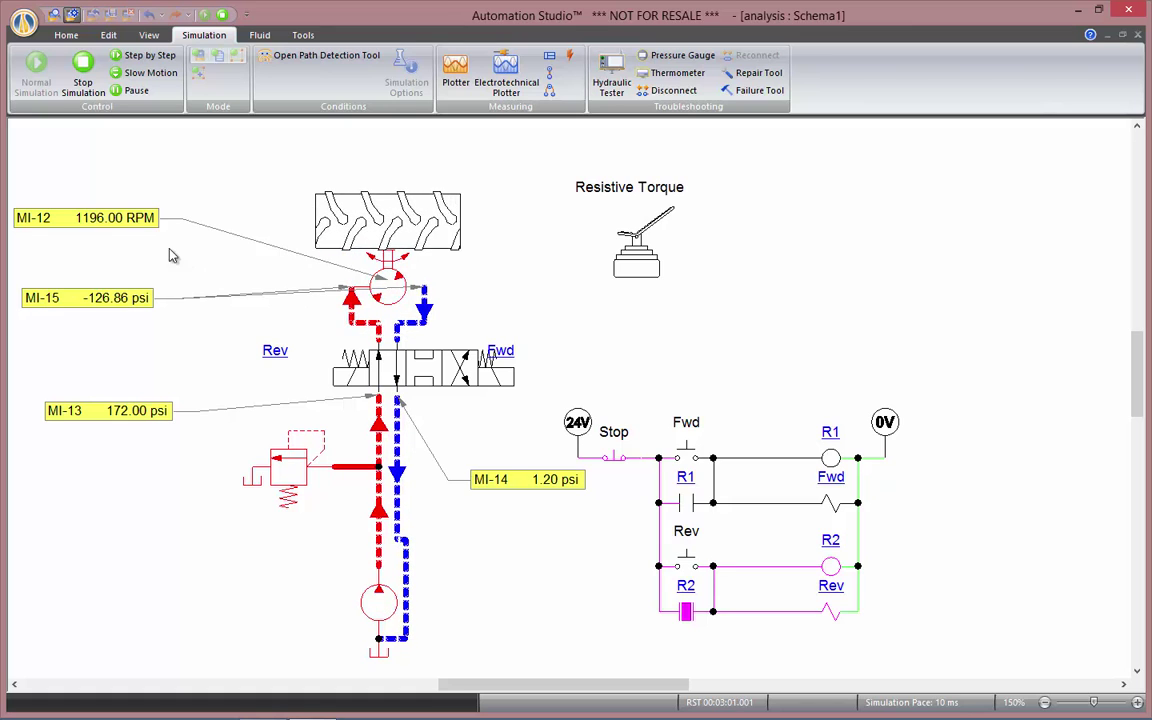
Enable recording for the MI-12, MI-15 and MI-13 read-outs.
double_click(130, 215)
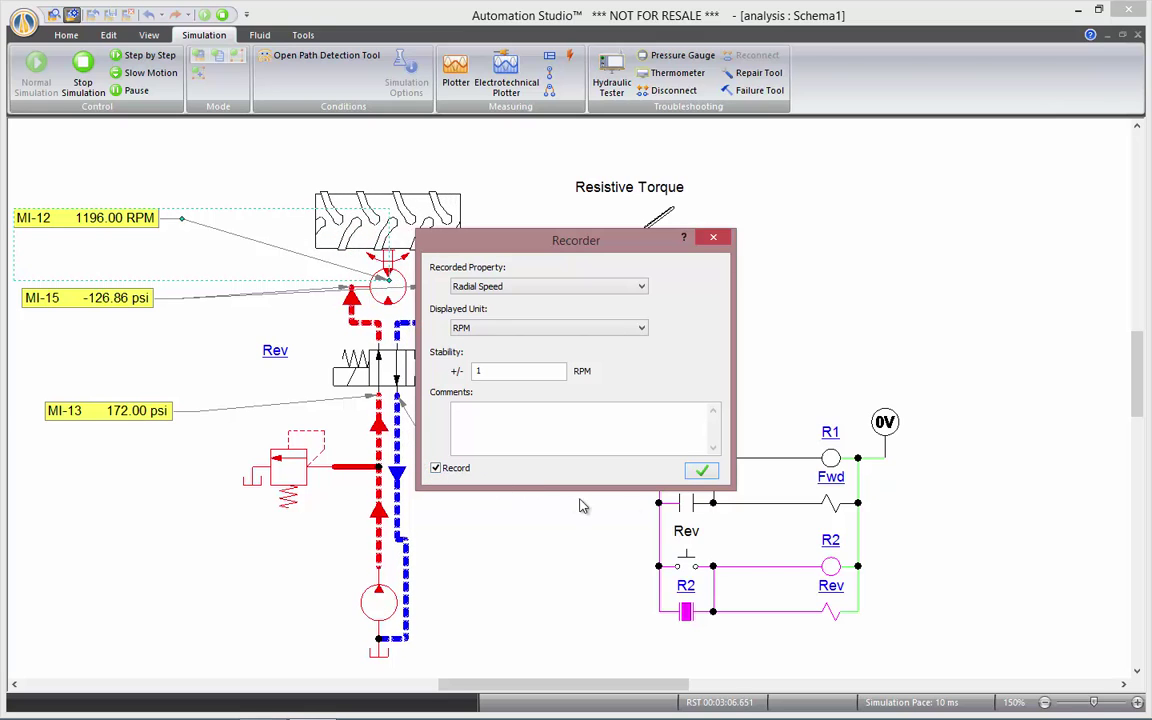
click(702, 470)
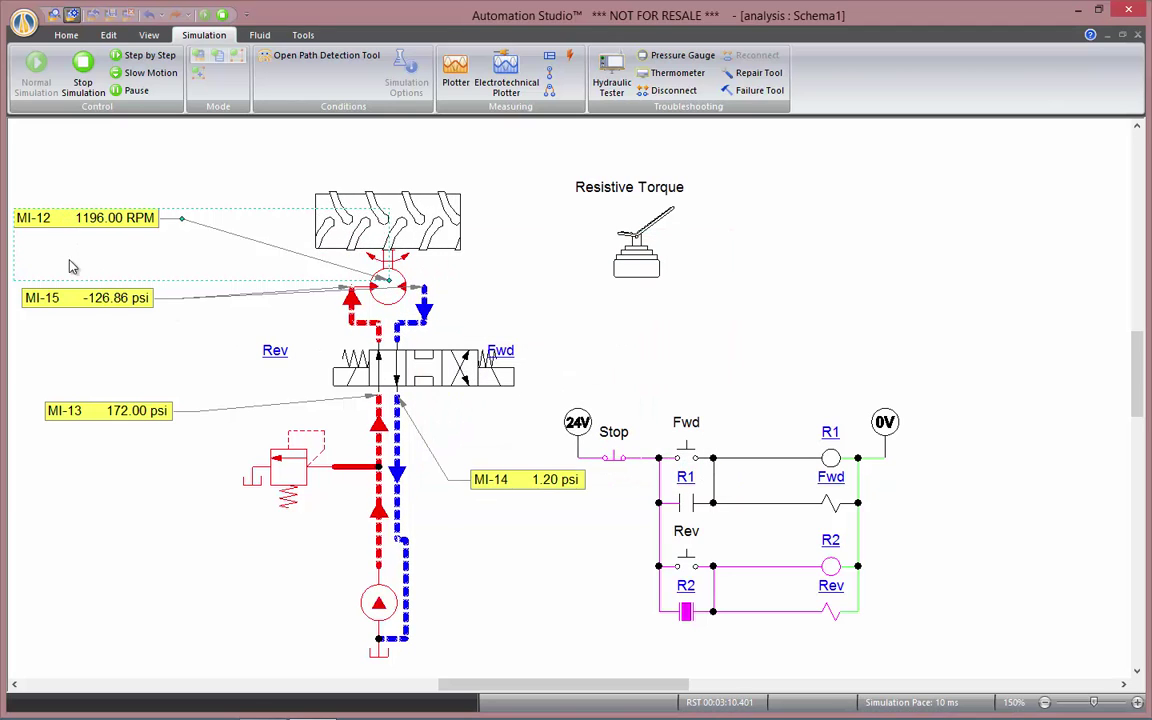
double_click(93, 302)
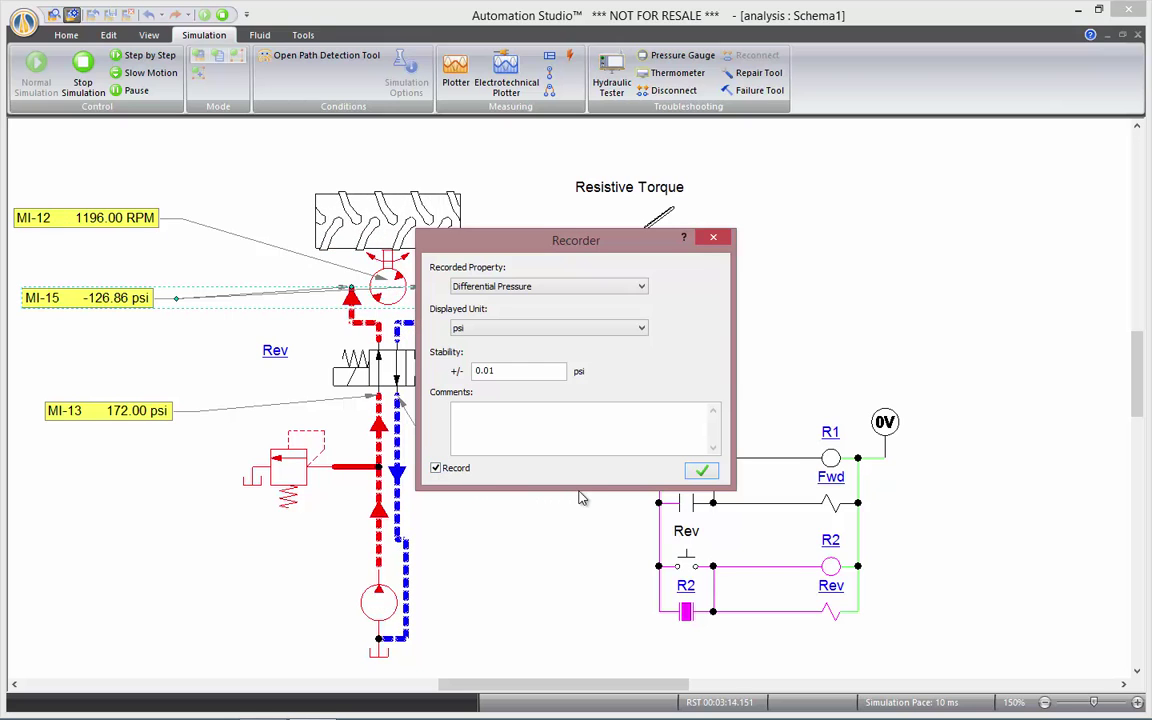
click(702, 472)
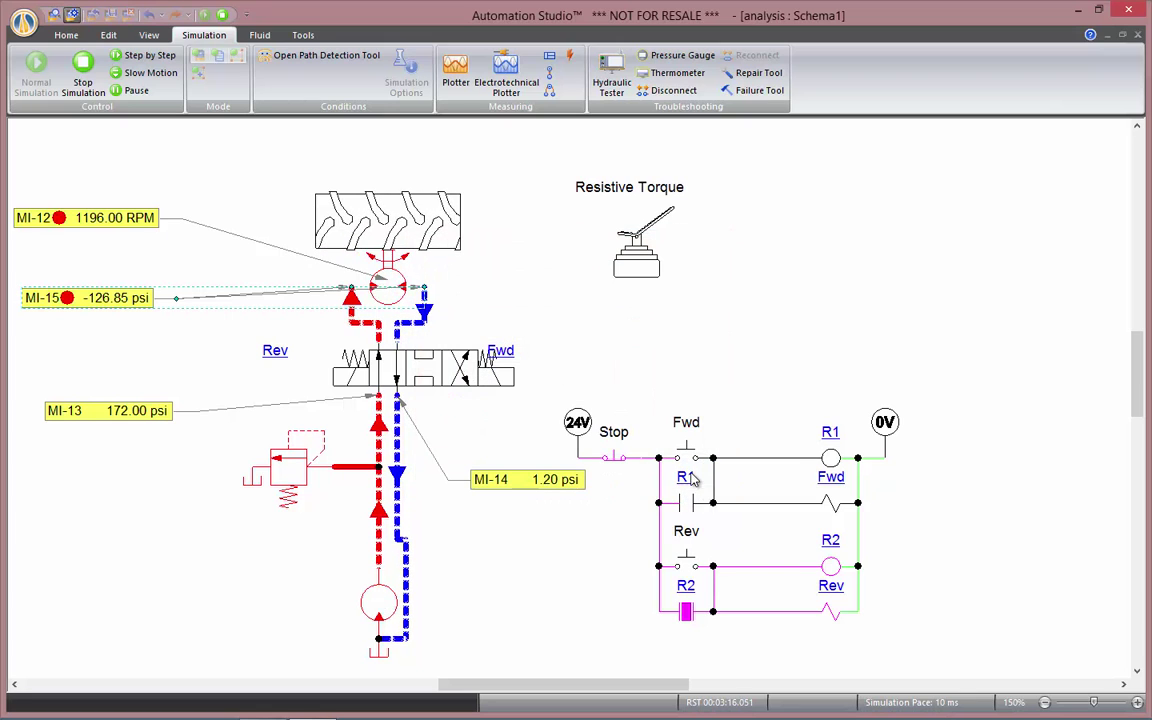
double_click(103, 412)
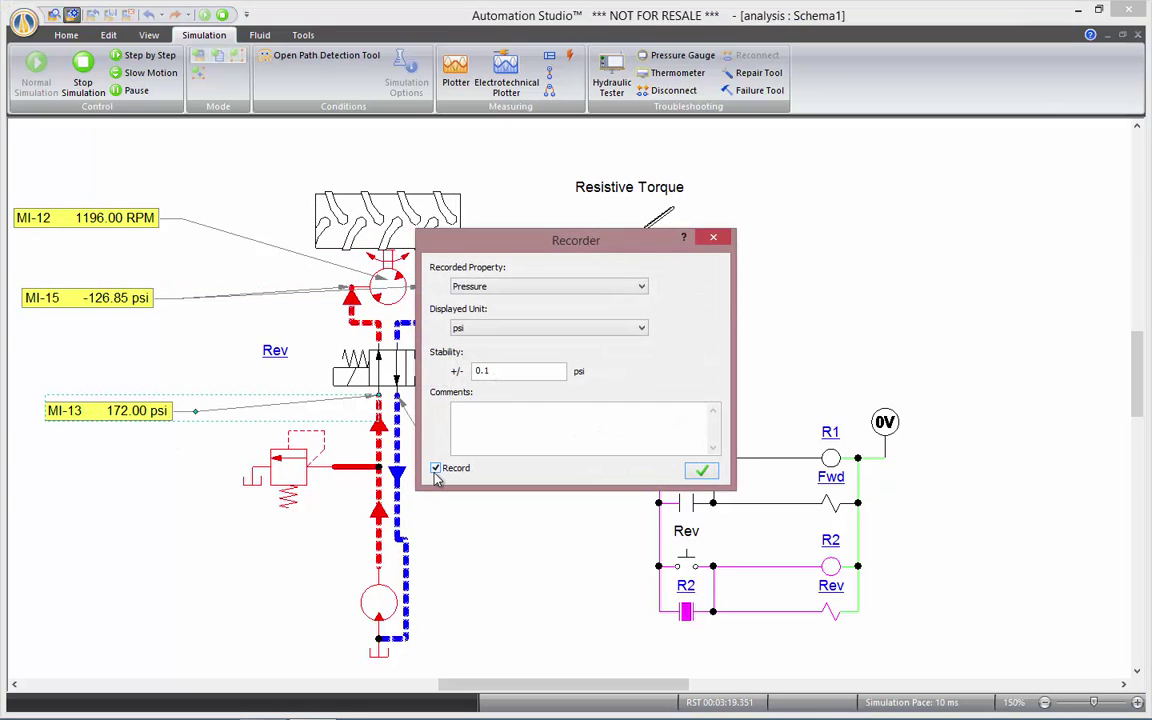
click(701, 471)
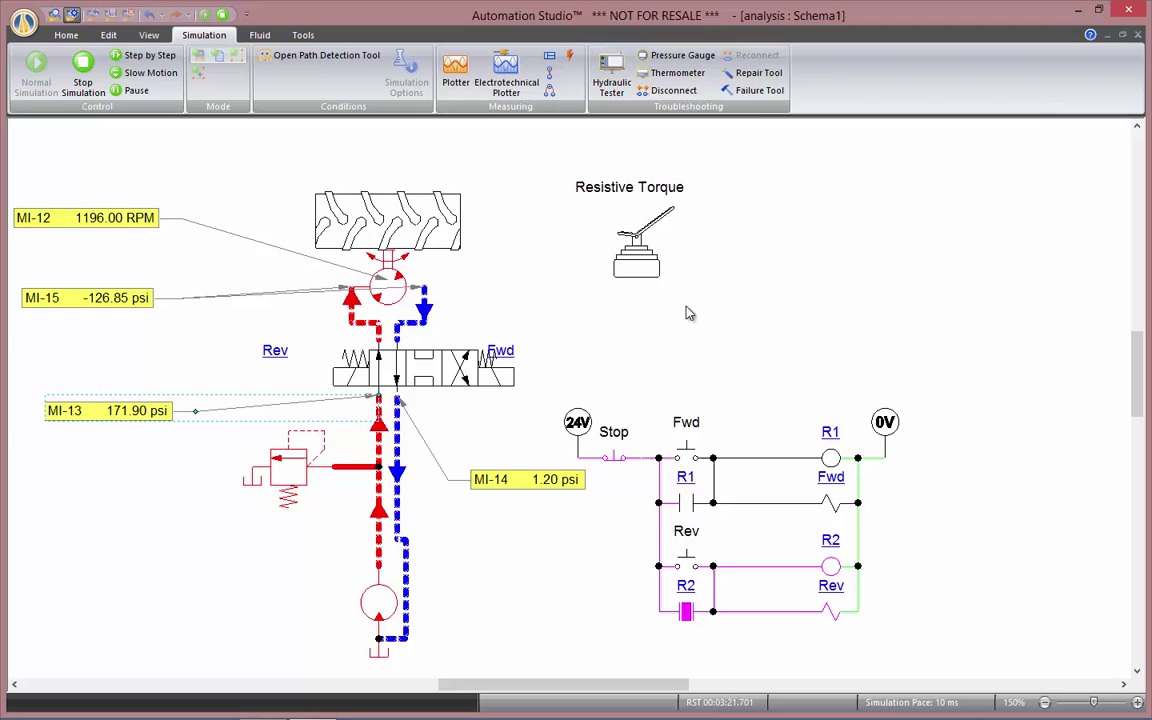
Increase the resistive torque on the motor, pushing MI-13 to about 445 psi.
click(638, 248)
drag(750, 285, 680, 262)
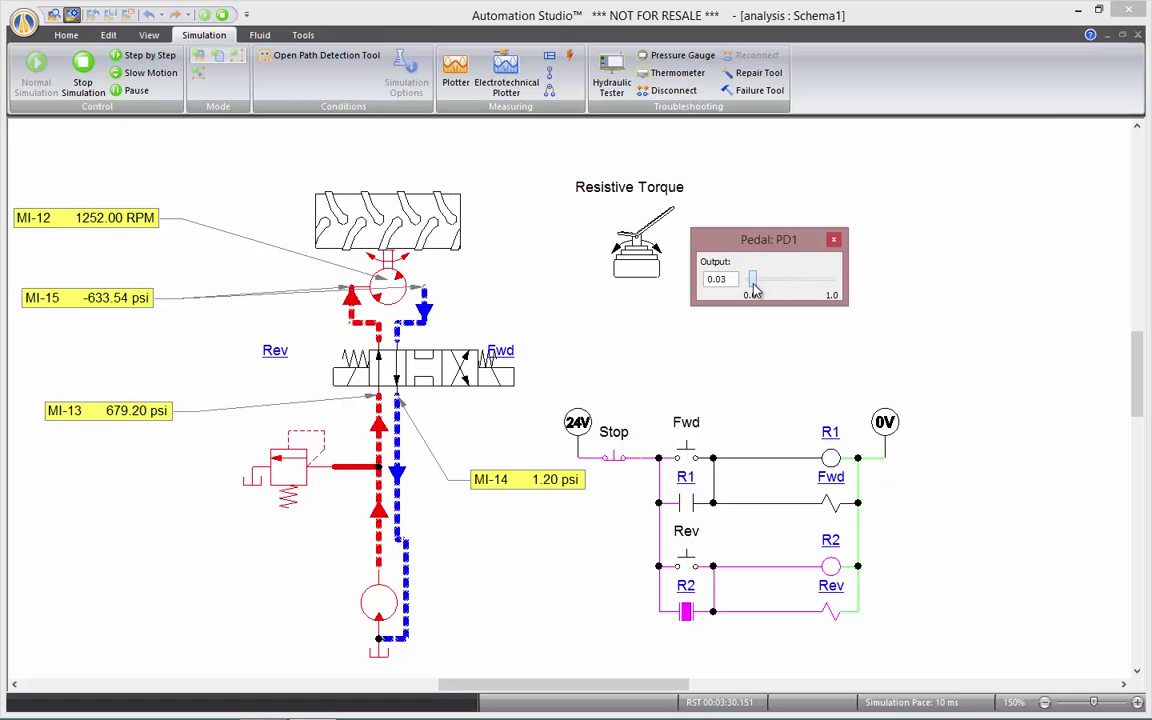
click(833, 240)
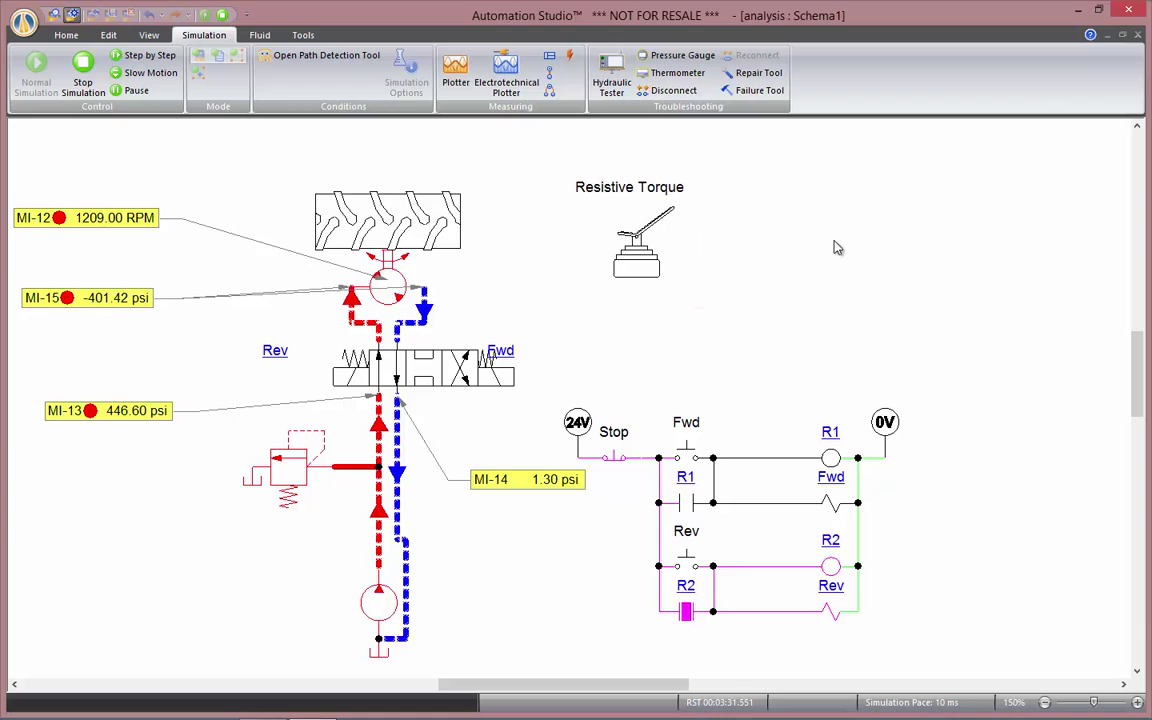
Stop the simulation and plot the MI-12 speed, MI-15 and MI-13 pressure traces in the Plotter.
click(206, 15)
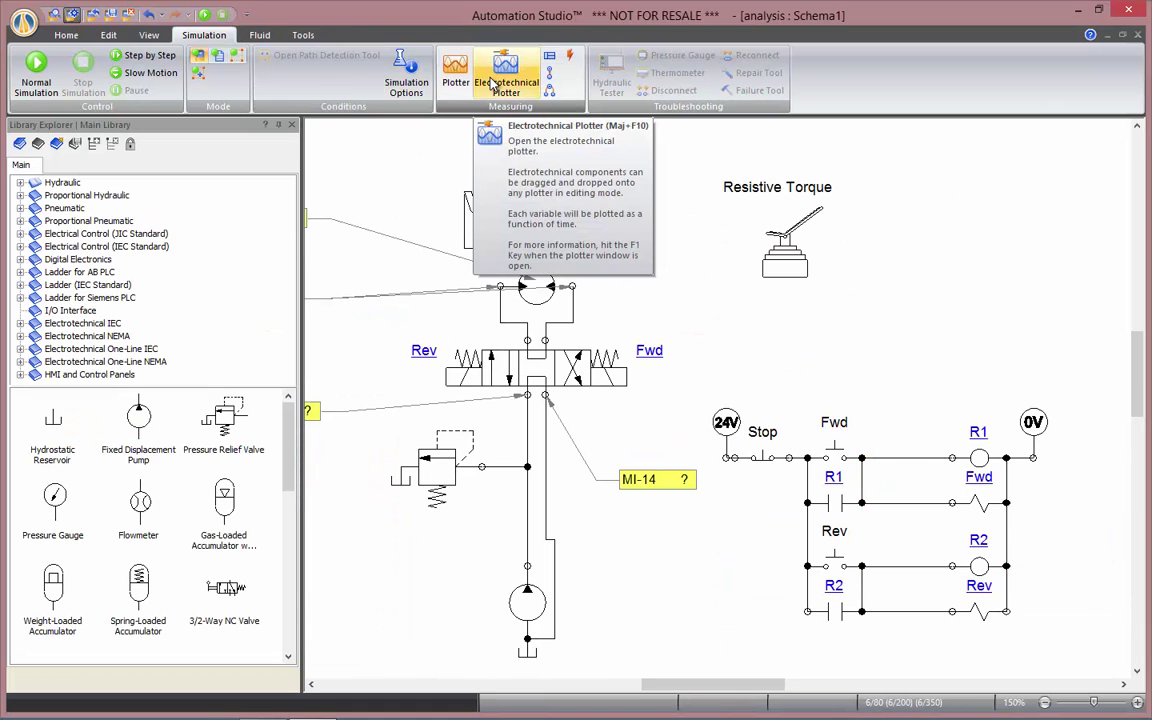
click(455, 72)
click(292, 124)
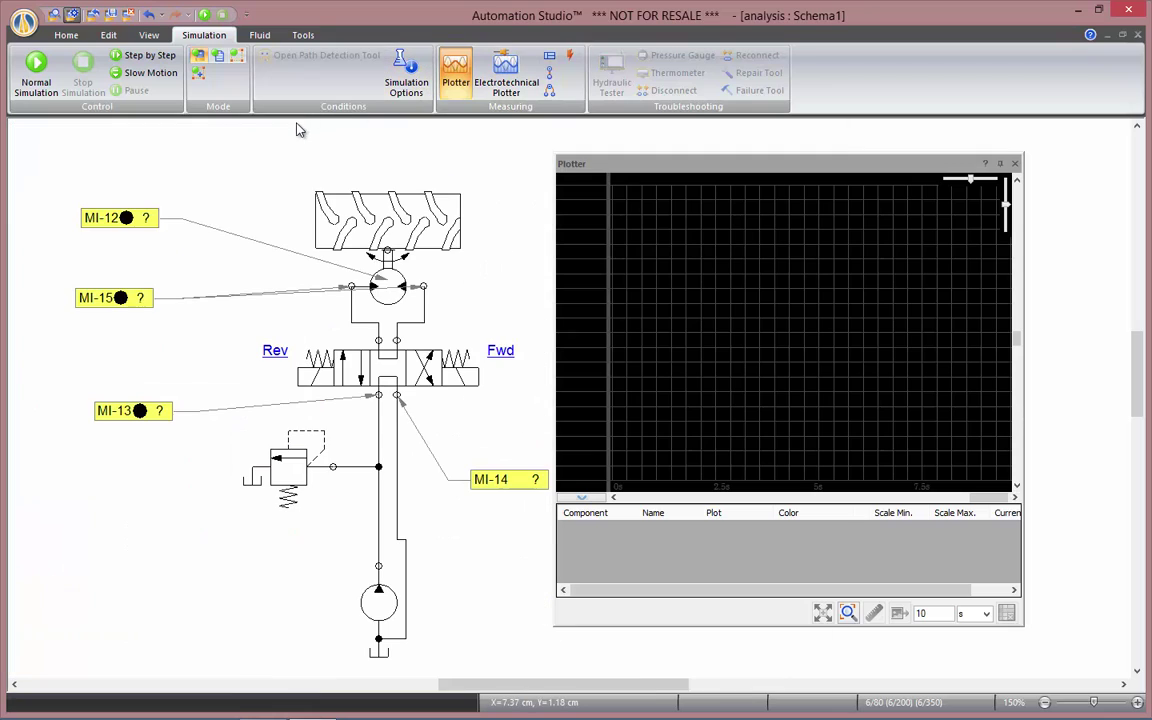
mouse_move(120, 218)
mouse_down()
mouse_move(420, 245)
mouse_move(650, 288)
mouse_up()
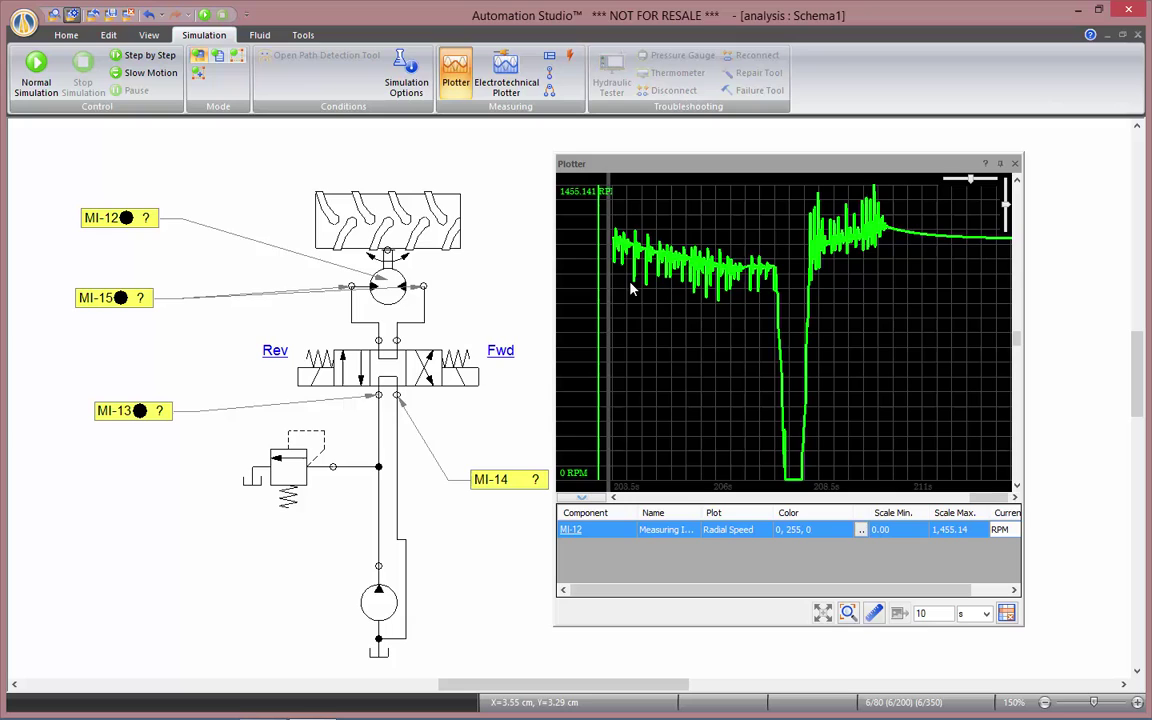
mouse_move(120, 298)
mouse_down()
mouse_move(205, 296)
mouse_move(660, 375)
mouse_up()
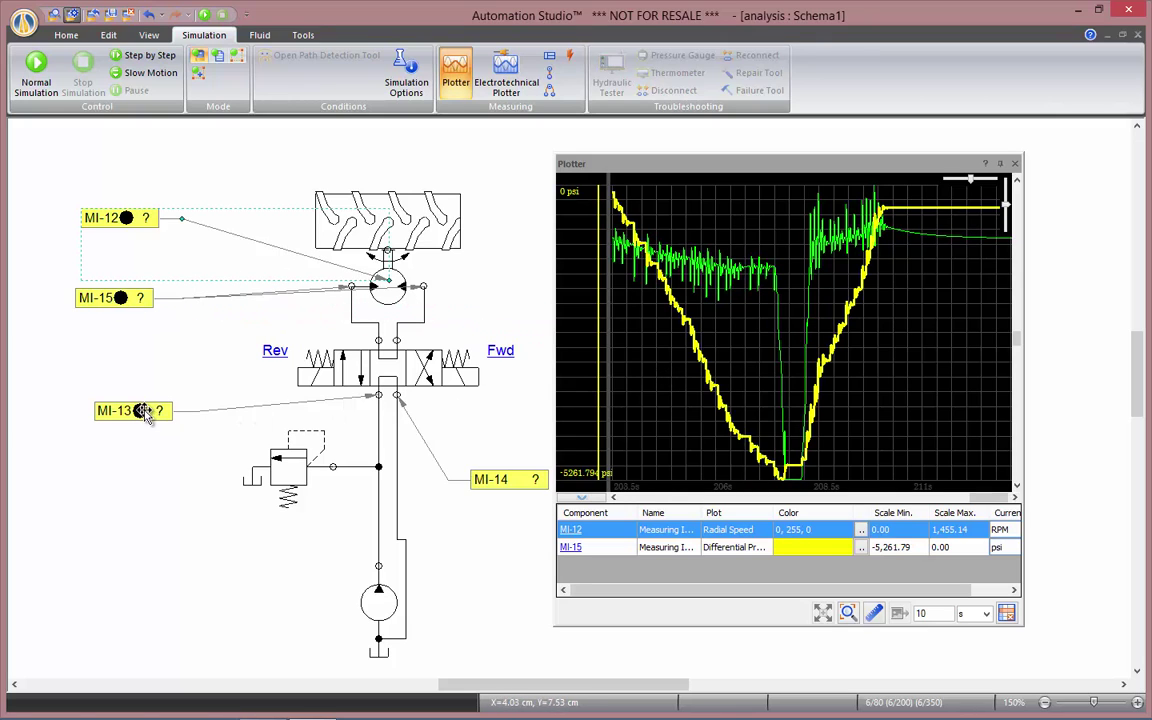
drag(150, 410, 660, 425)
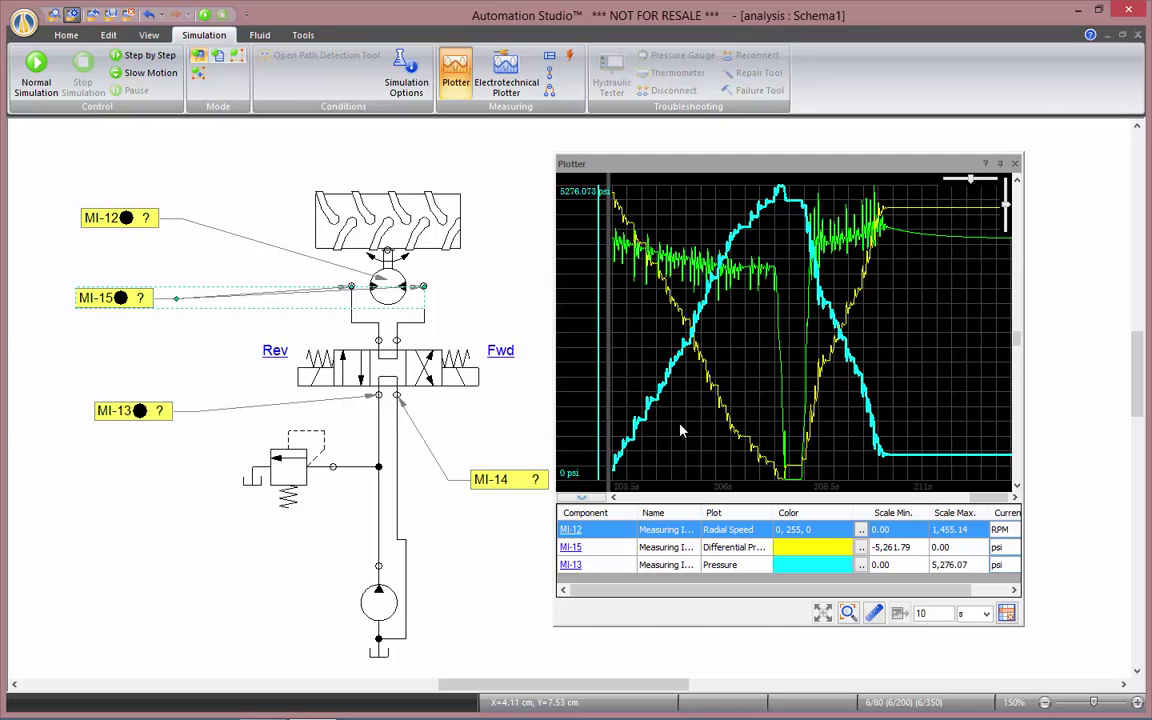
click(628, 548)
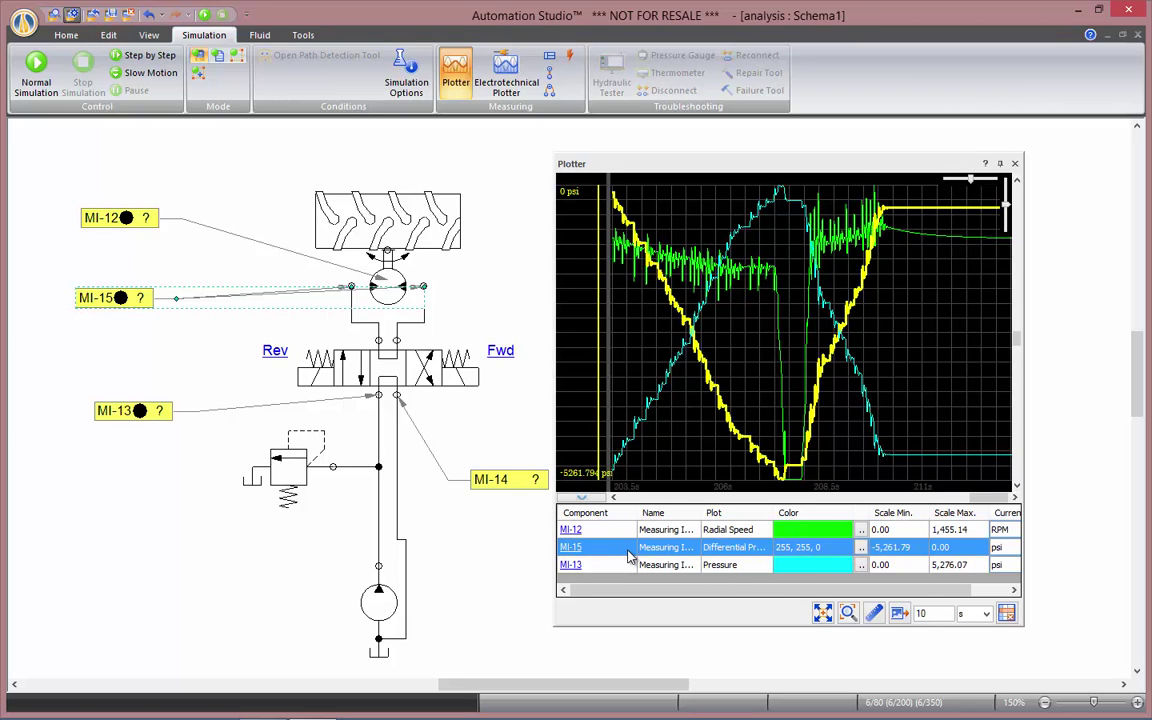
click(629, 568)
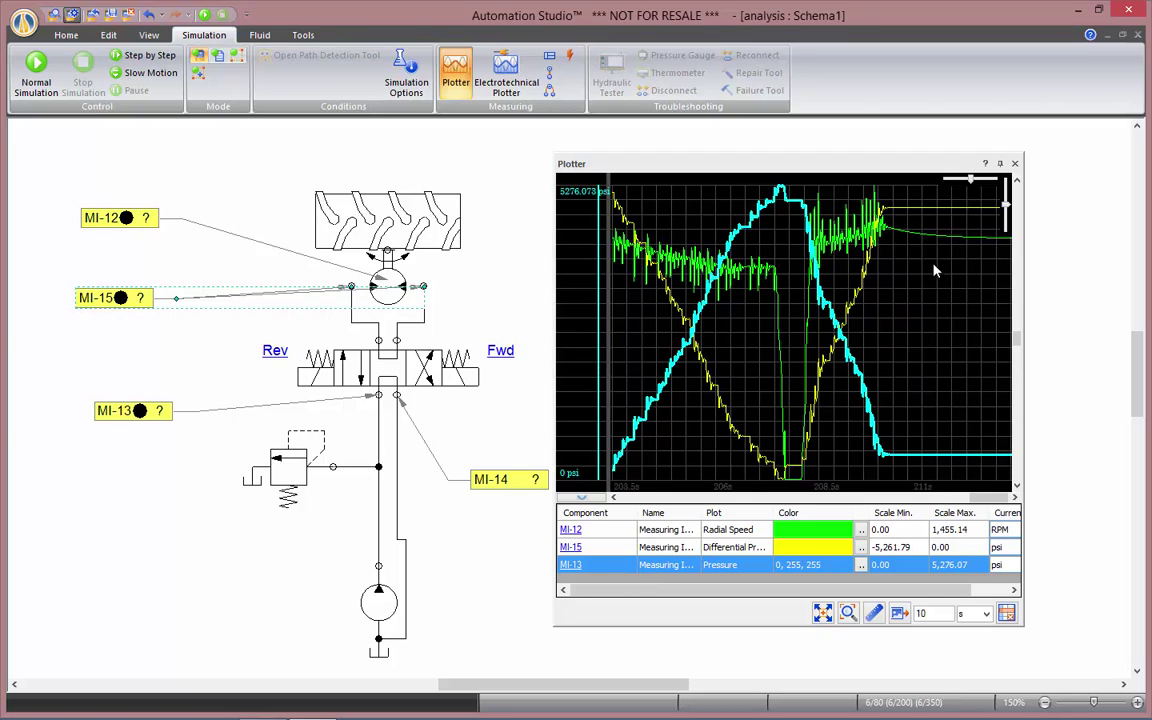
Close the Plotter and delete the MI-12, MI-13, MI-14 and MI-15 labels.
click(1013, 164)
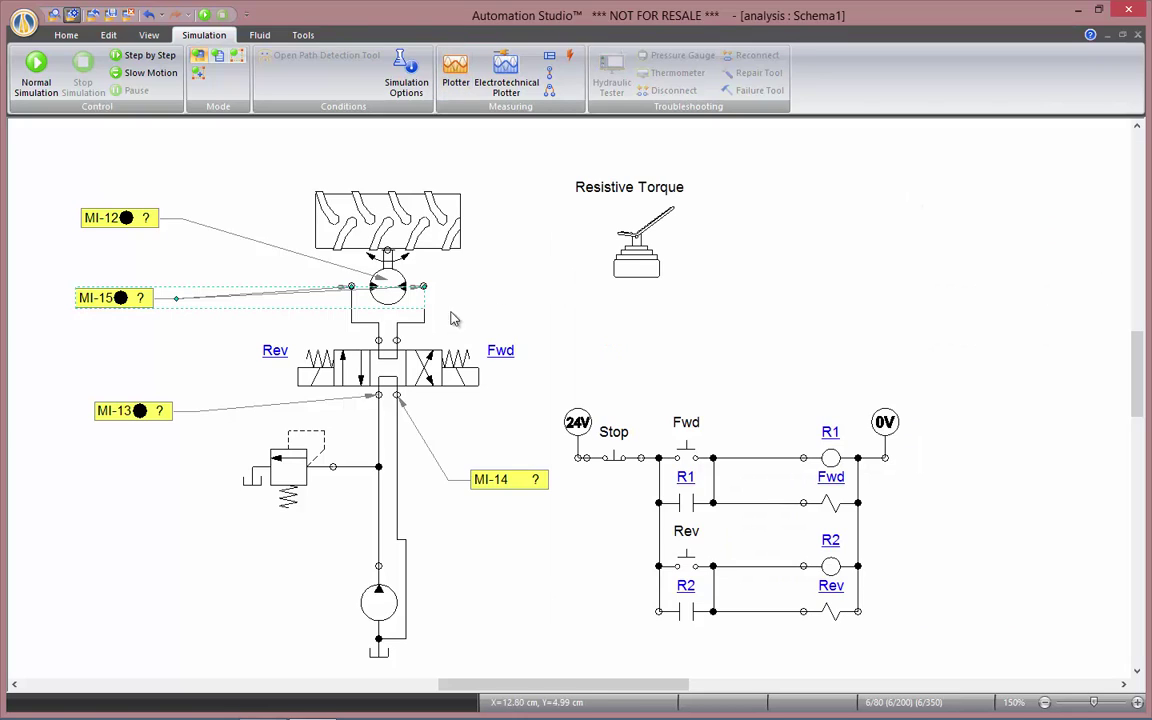
click(145, 397)
drag(145, 397, 70, 177)
key(Delete)
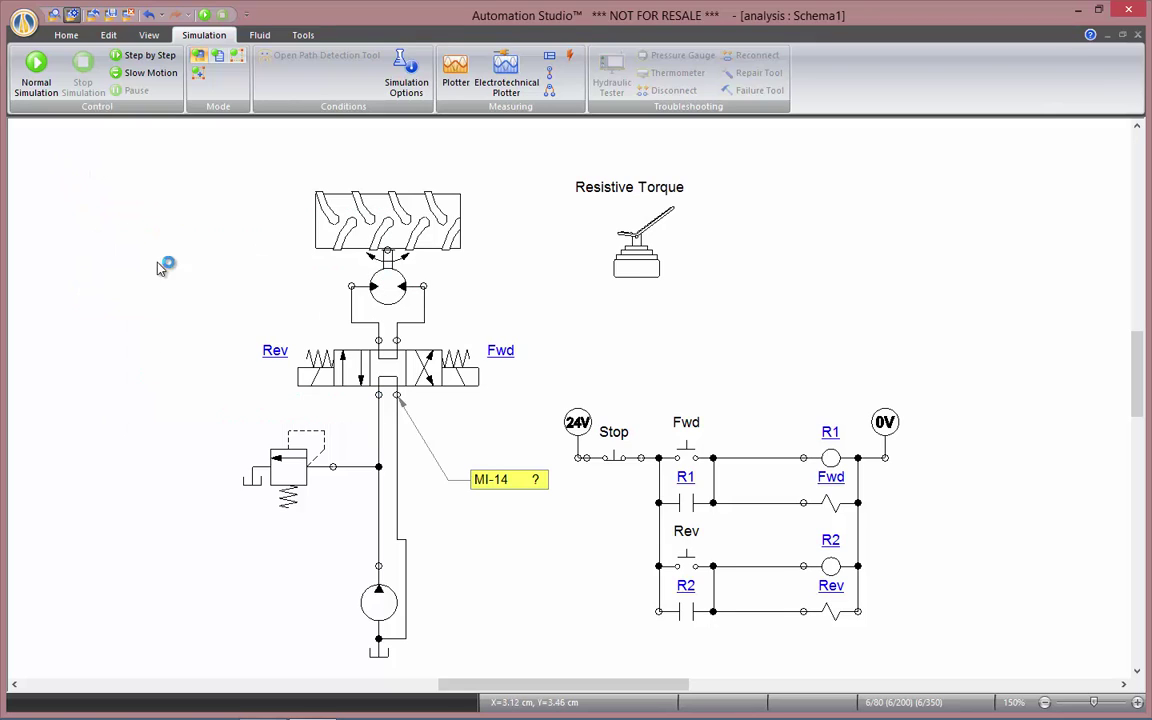
key(Delete)
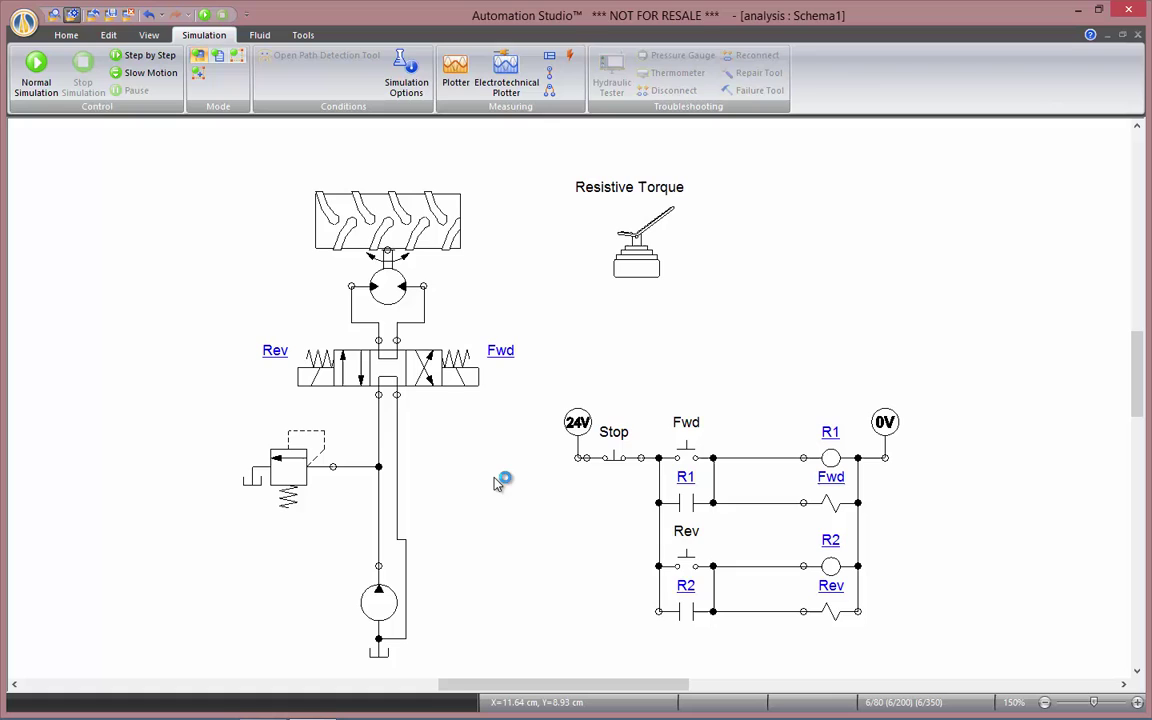
Open the Library Explorer on Hydraulic > Measuring Instruments to show the gauge symbols.
click(64, 37)
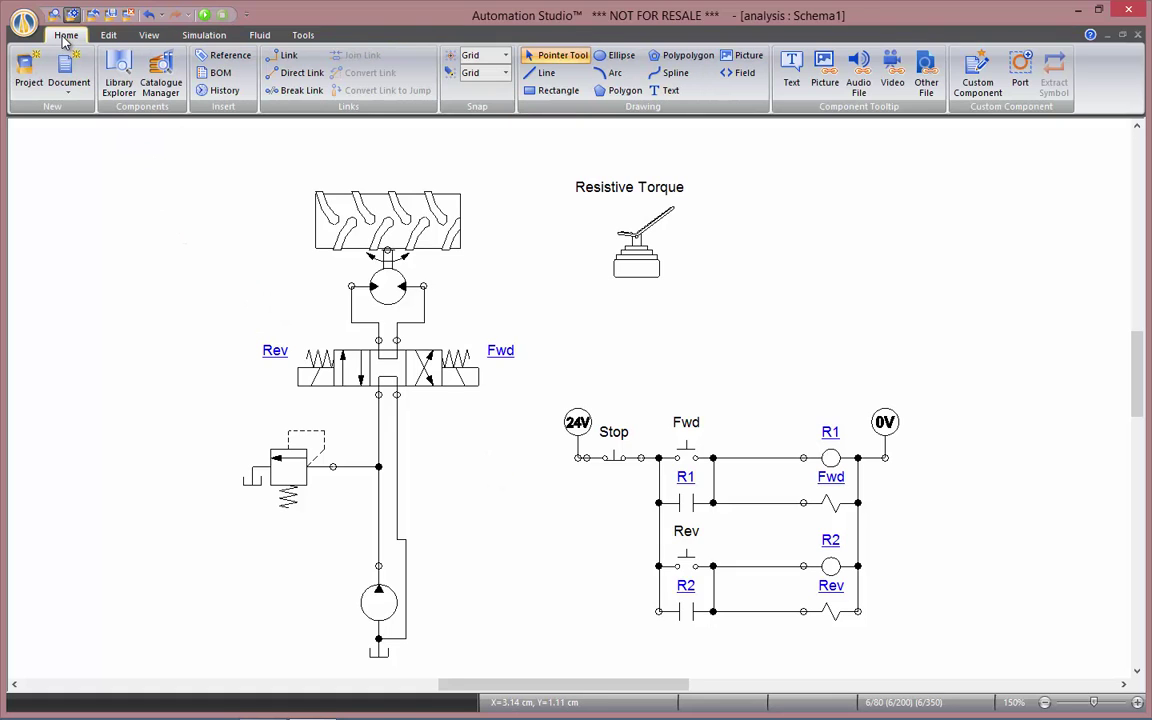
click(117, 70)
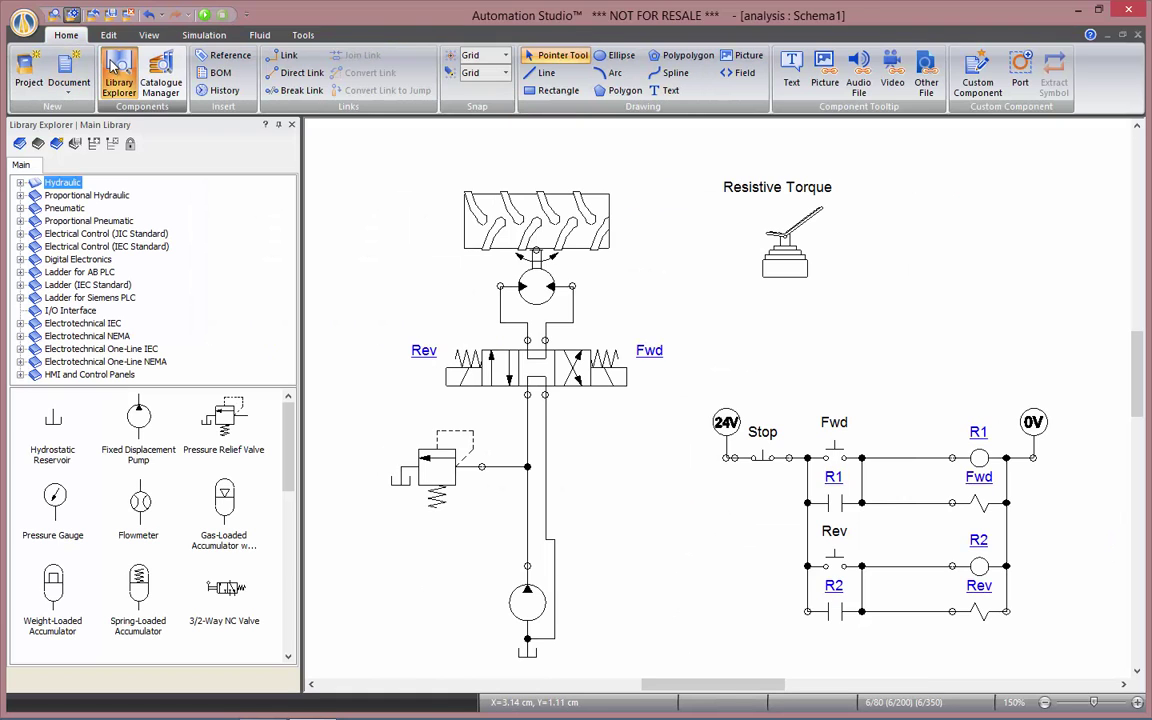
click(20, 183)
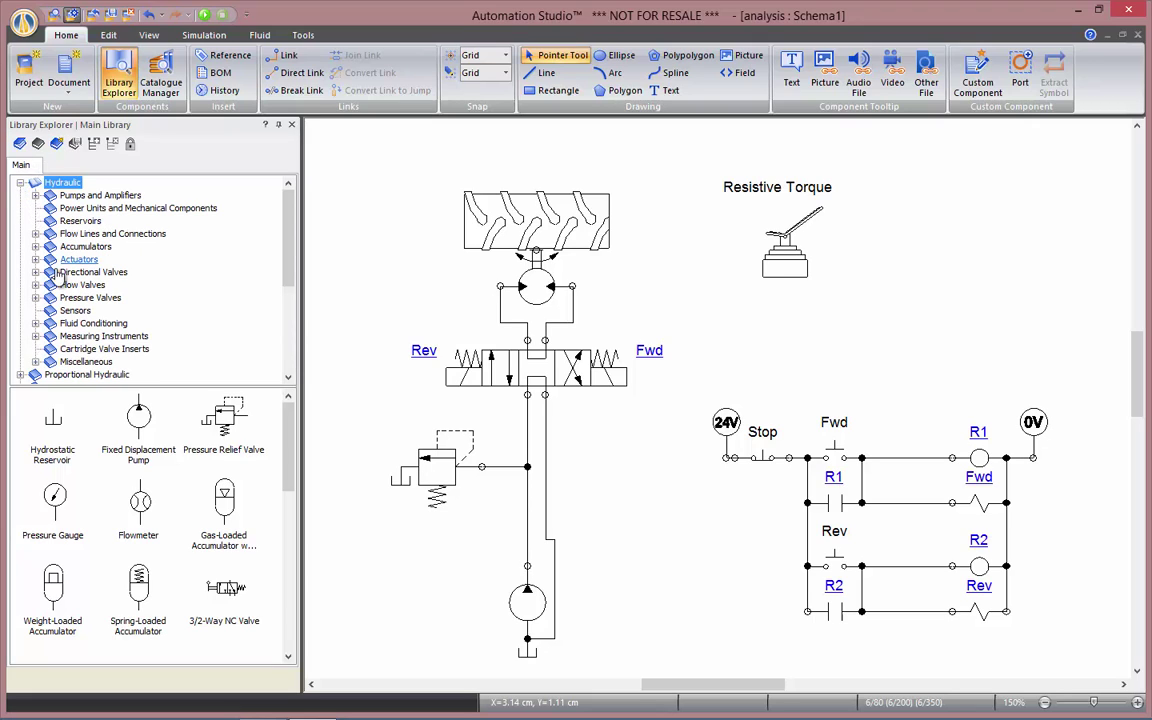
click(87, 337)
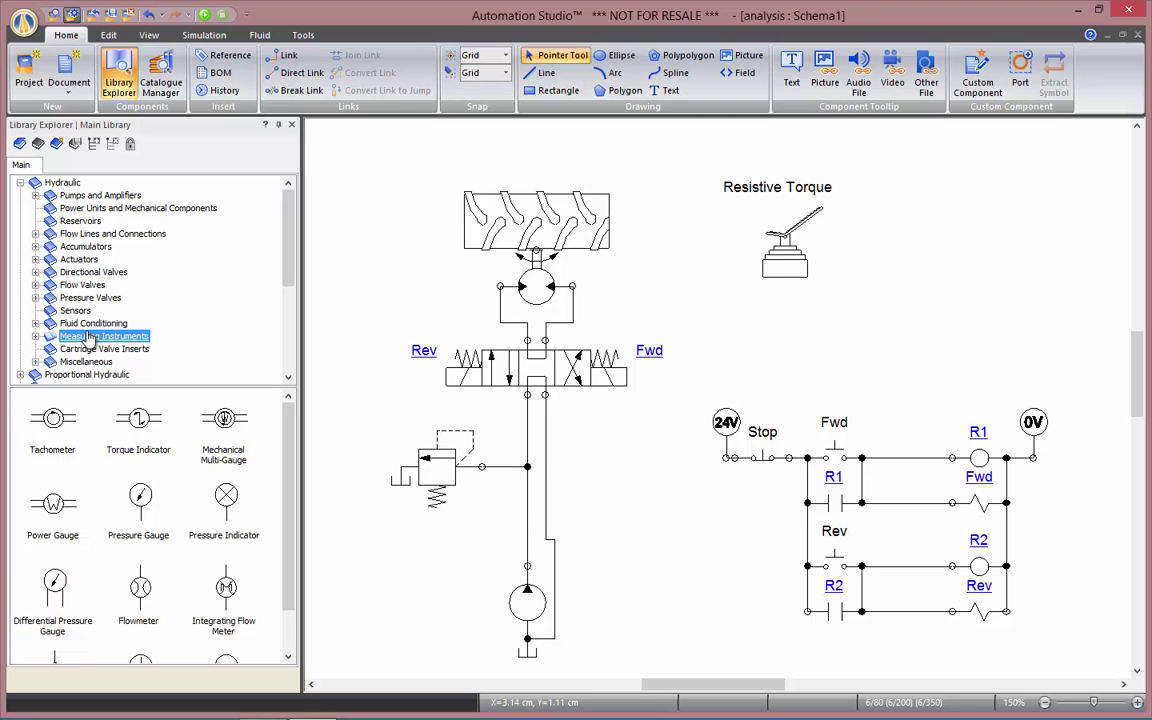
drag(288, 480, 267, 418)
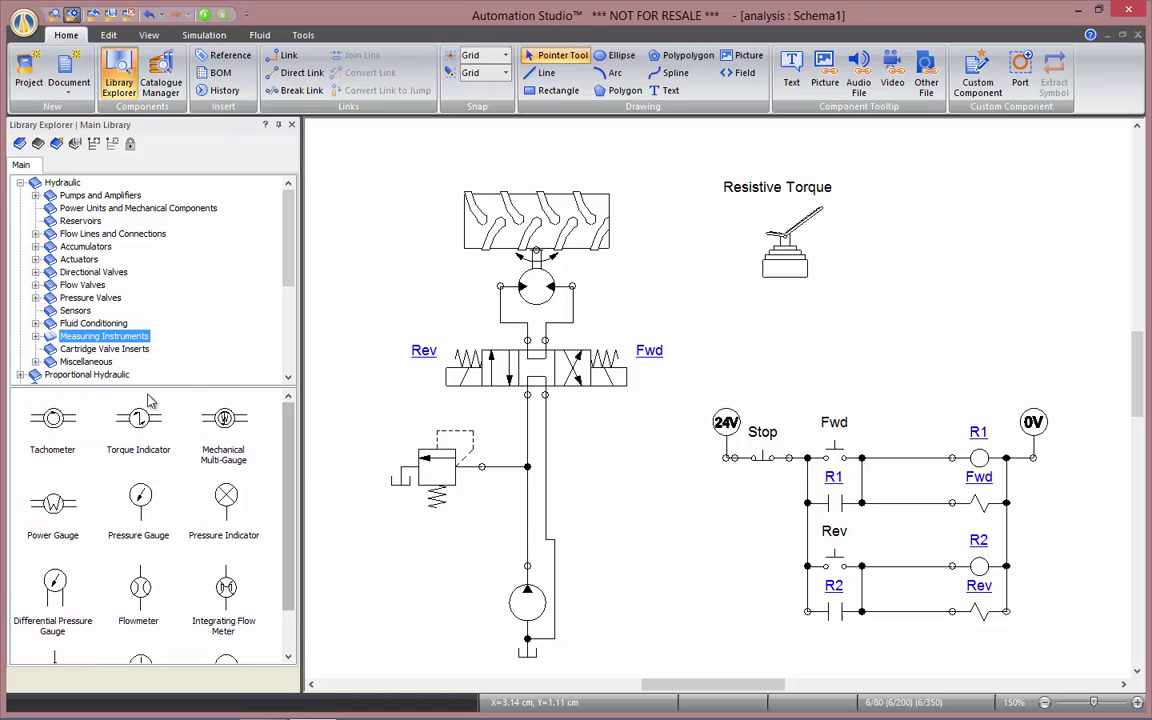
click(36, 337)
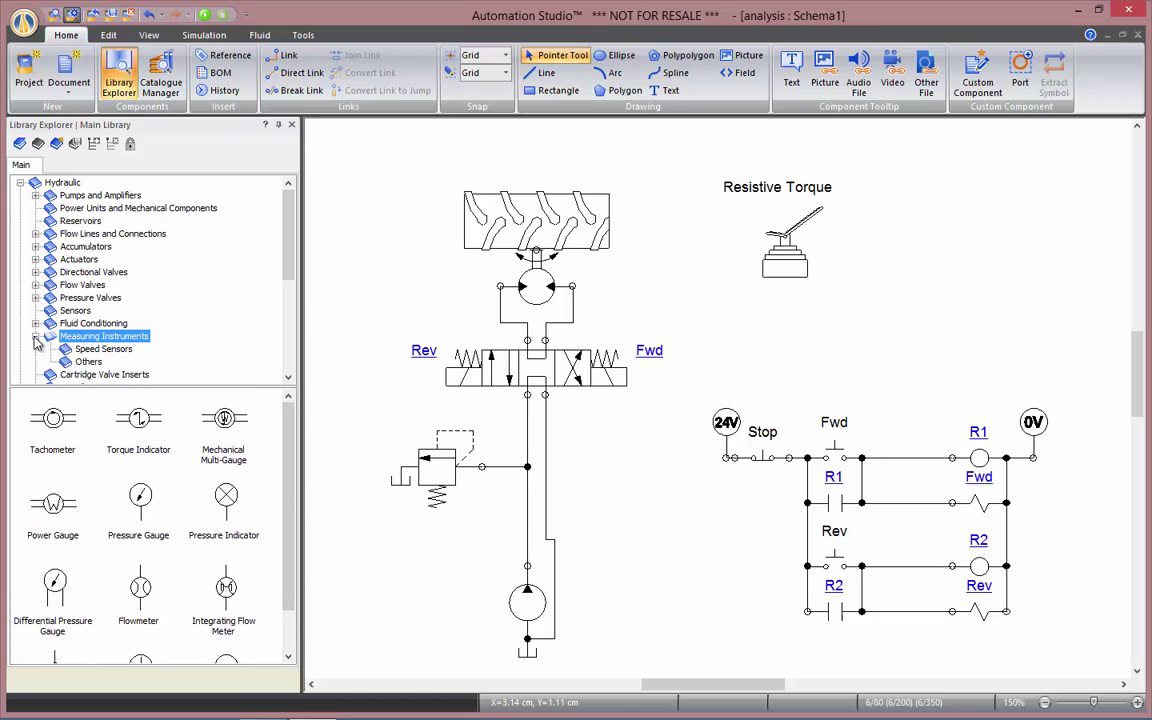
click(36, 338)
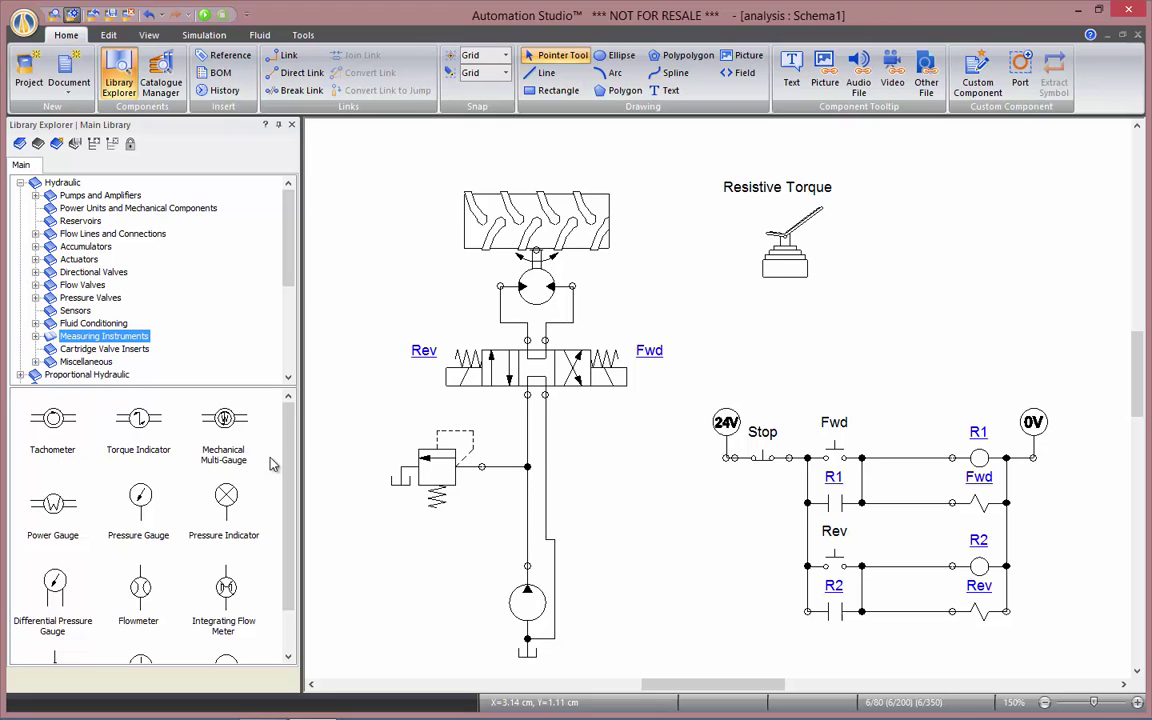
drag(285, 463, 286, 483)
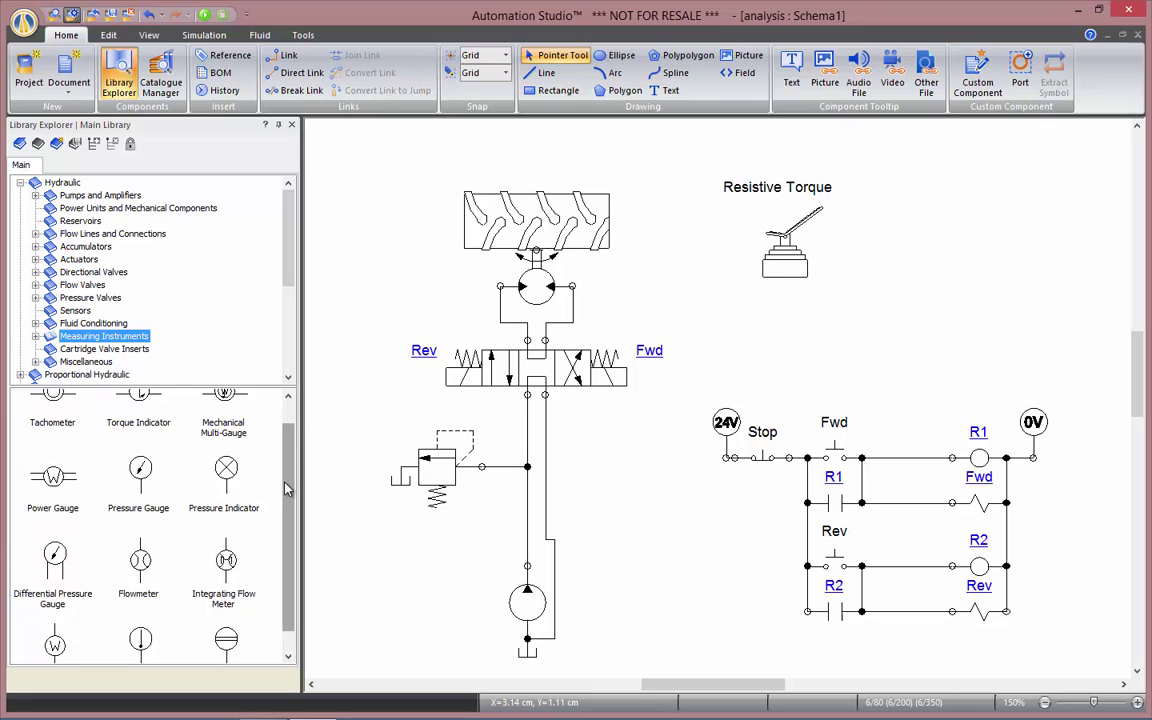
drag(284, 488, 284, 471)
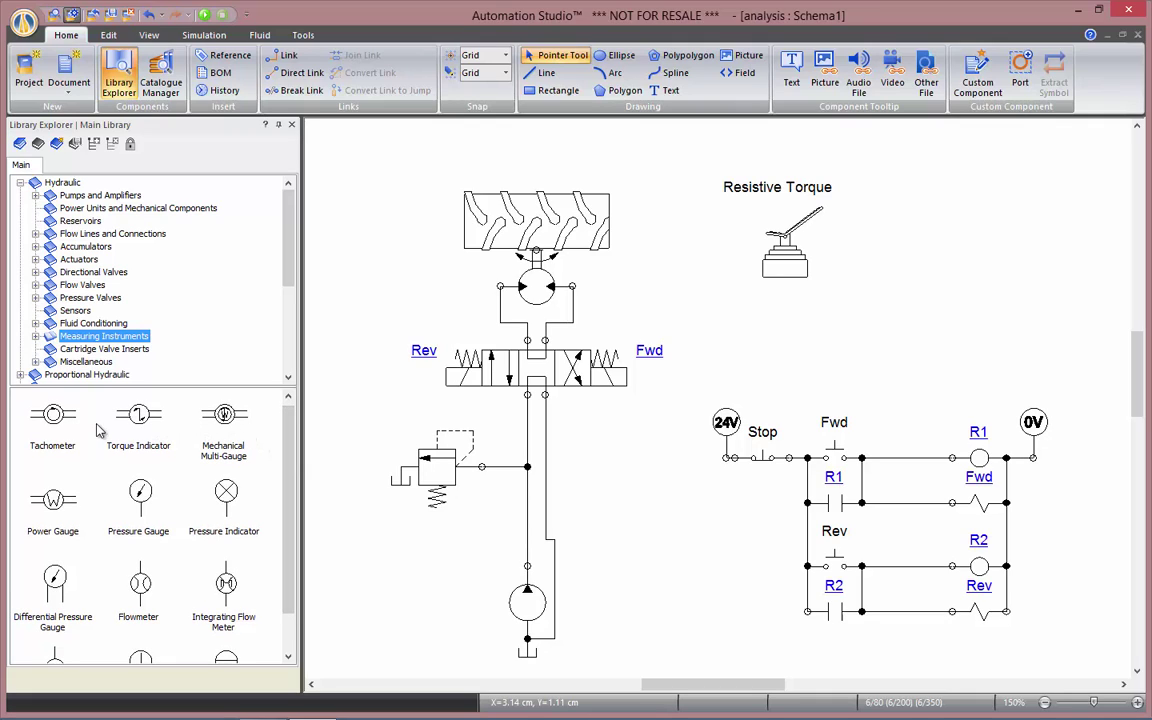
mouse_move(80, 428)
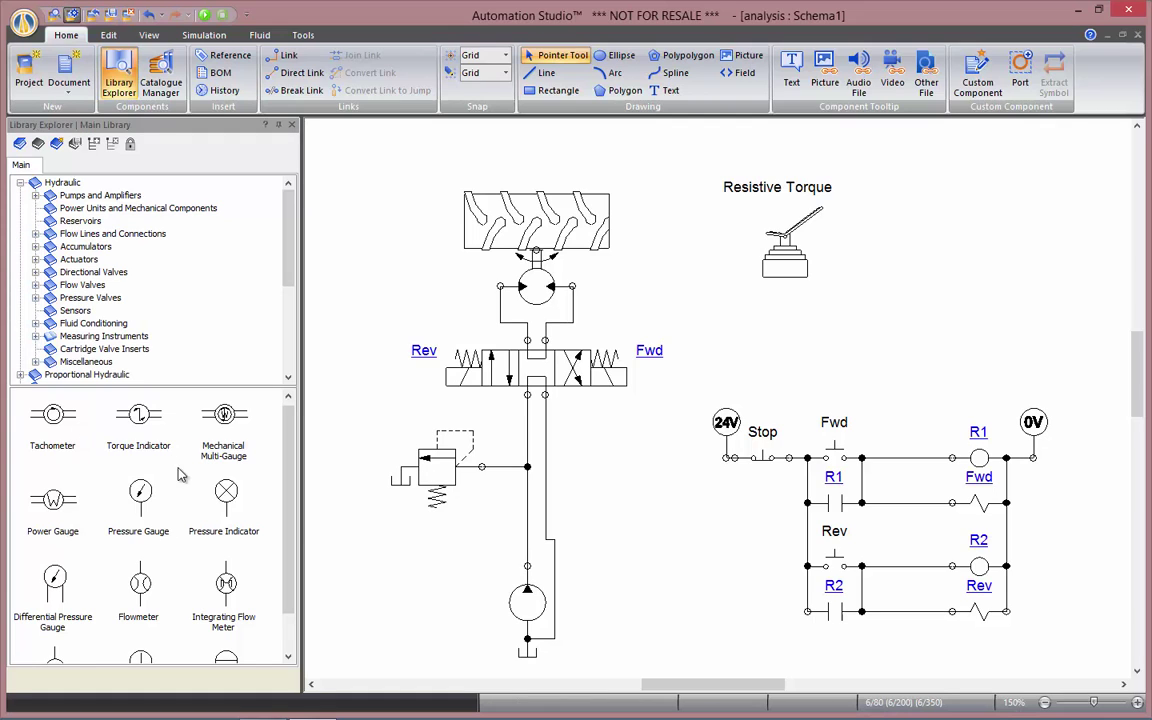
drag(284, 519, 283, 537)
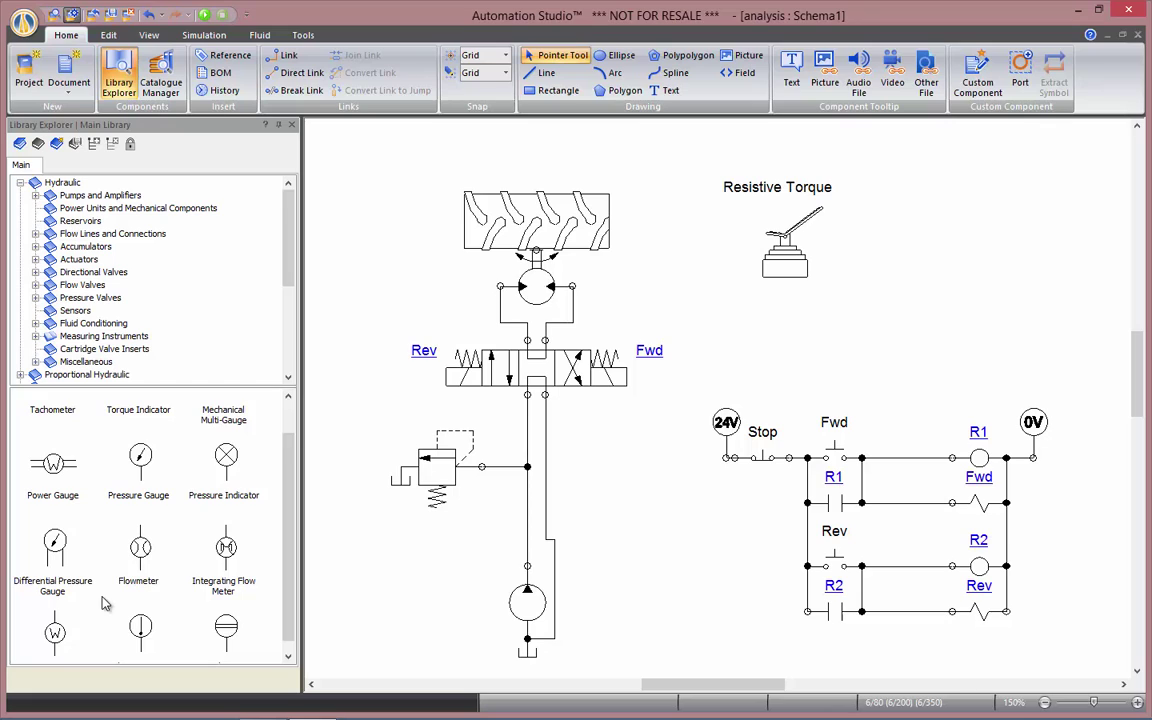
Place a pressure gauge beside the supply line and insert a flowmeter into the vertical pump line.
drag(150, 480, 527, 466)
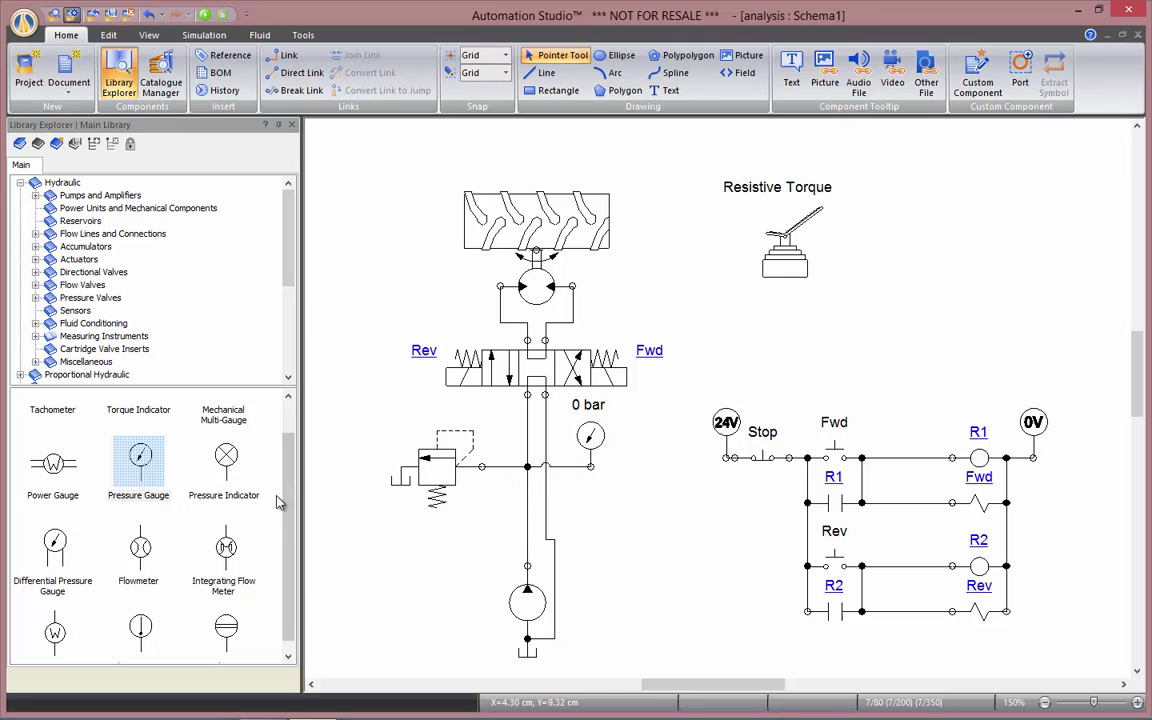
drag(128, 495, 447, 572)
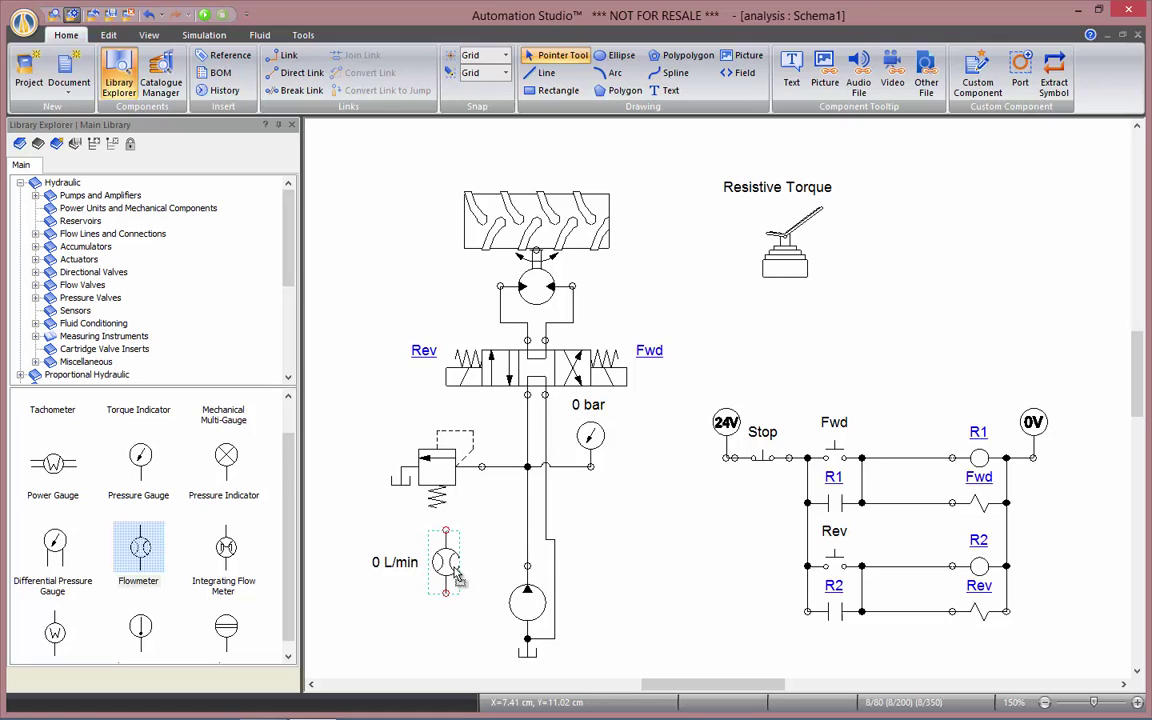
drag(456, 573, 528, 516)
click(632, 557)
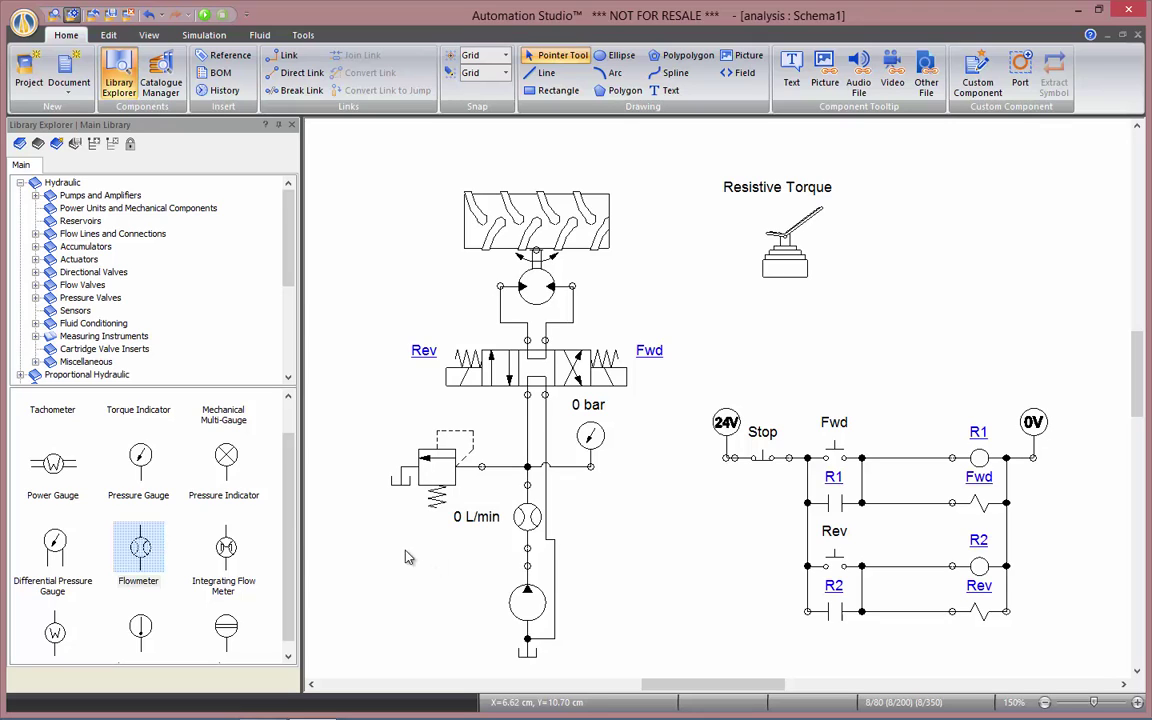
Place a mechanical multi-gauge beside the motor and open a gap in the motor-to-load shaft.
scroll(280, 476, up, 2)
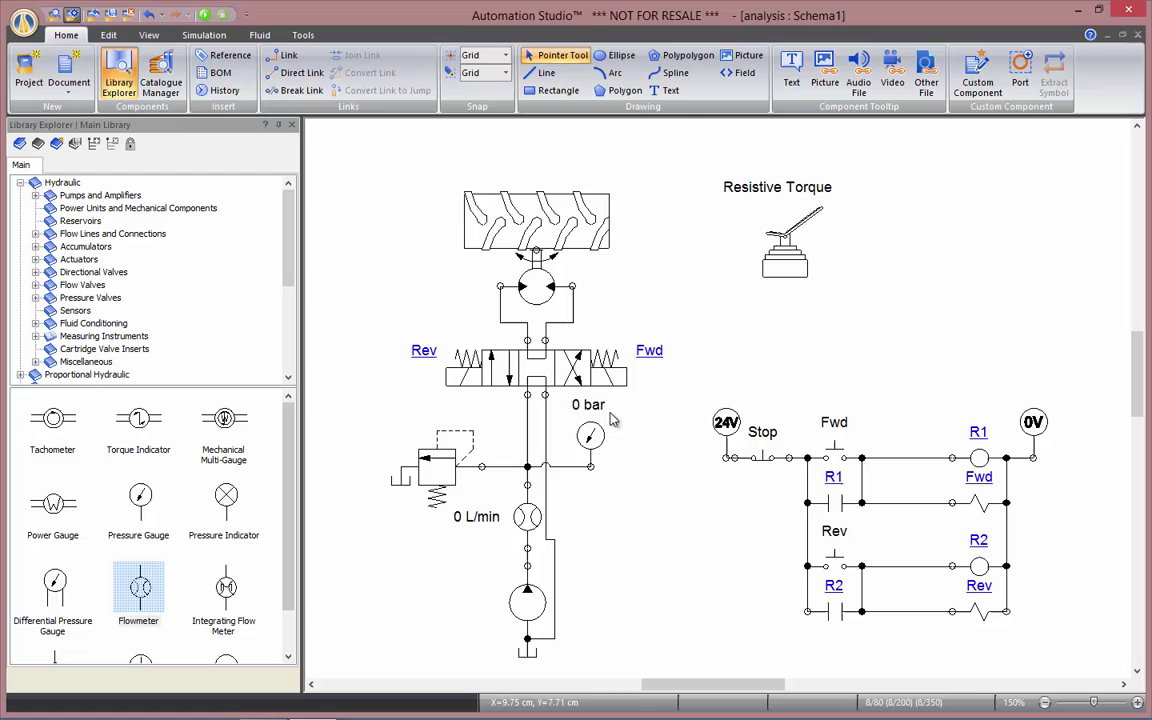
scroll(1141, 393, up, 1)
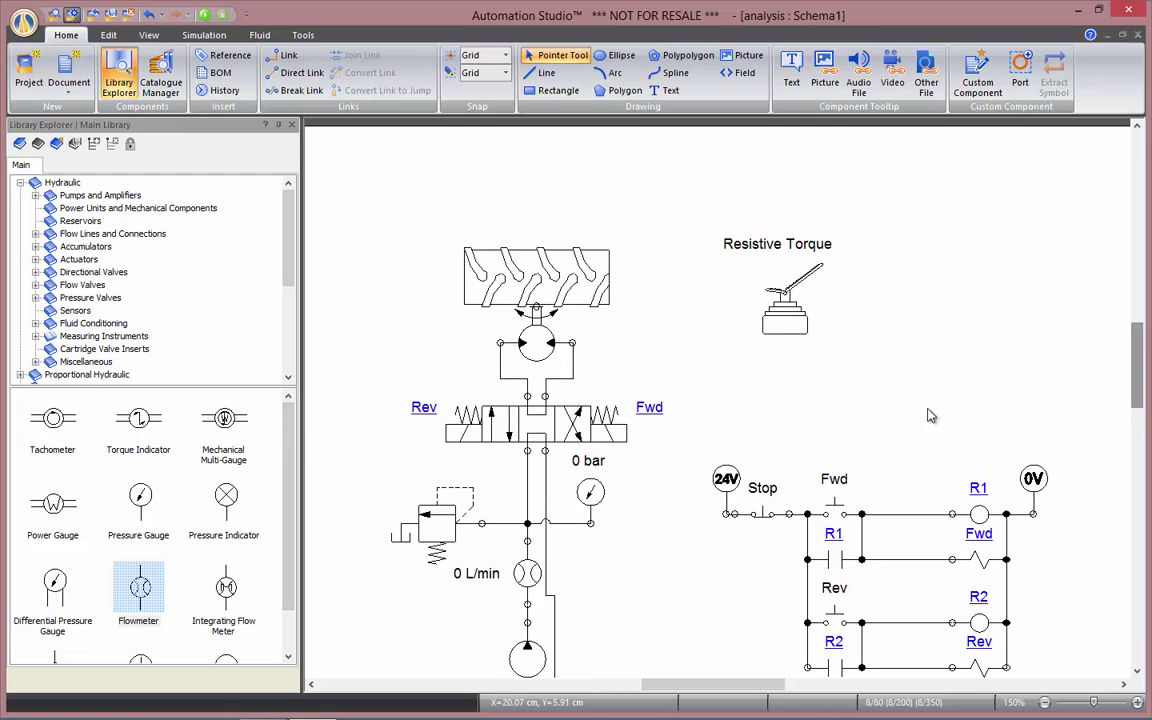
drag(139, 587, 464, 356)
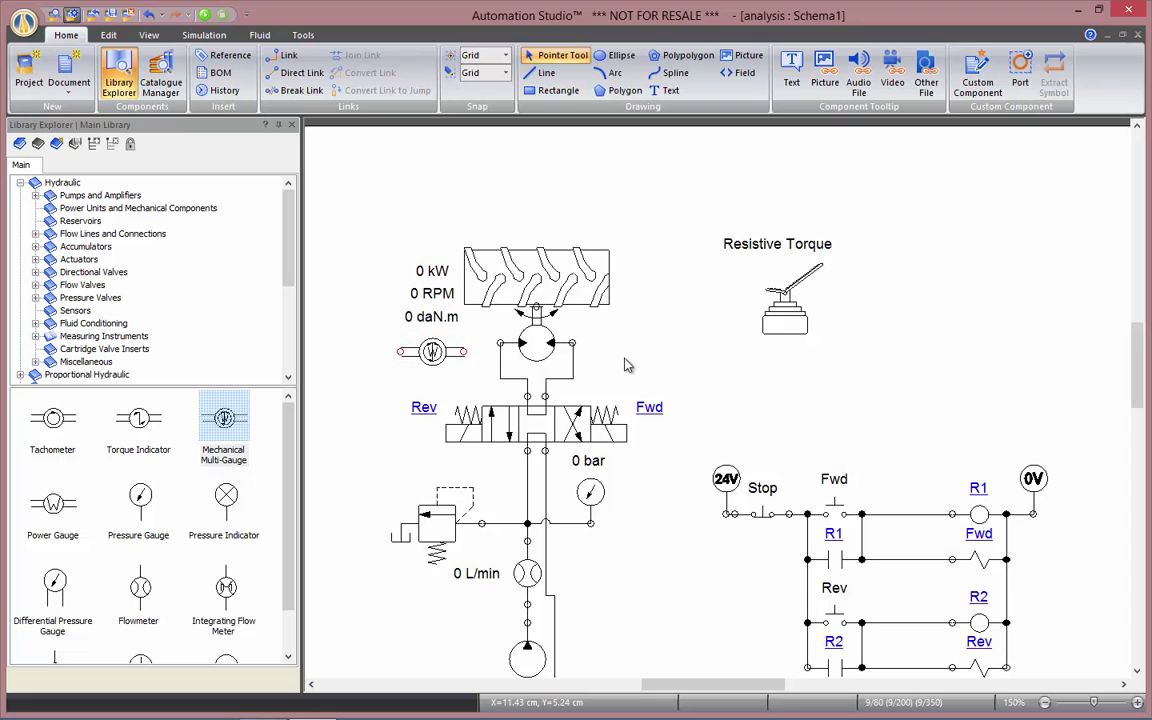
drag(505, 272, 562, 232)
Rotate the multi-gauge 90° left and fit it into the shaft gap above the motor.
click(436, 349)
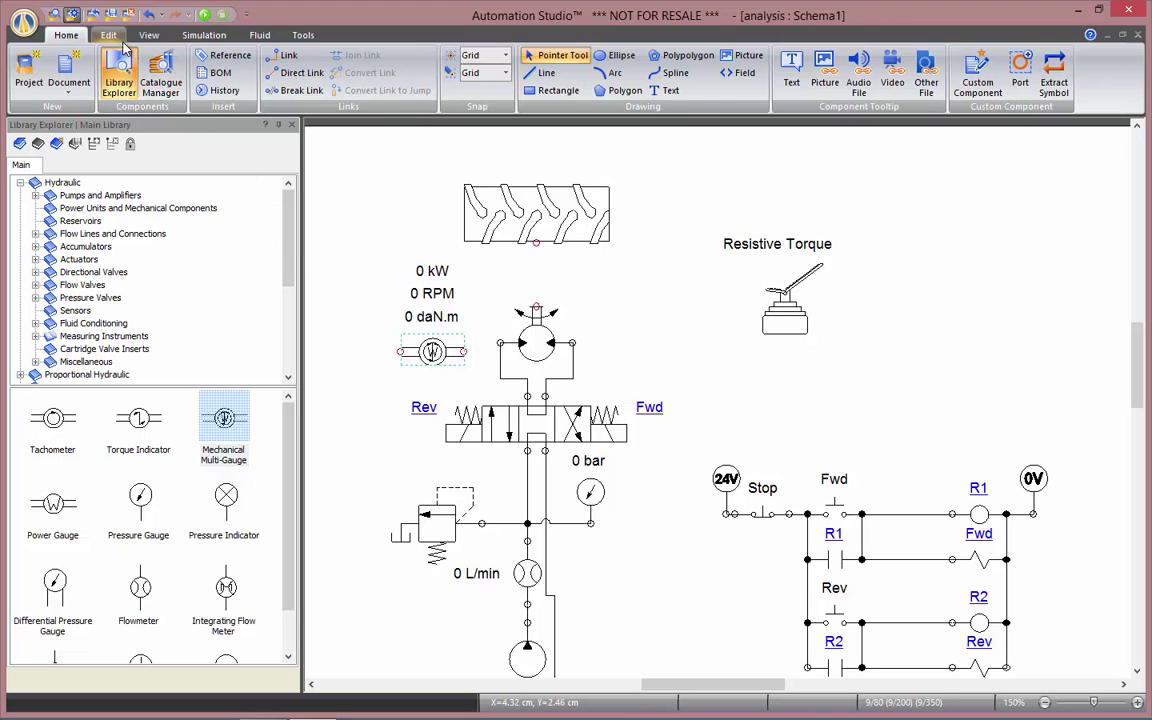
click(108, 35)
click(719, 80)
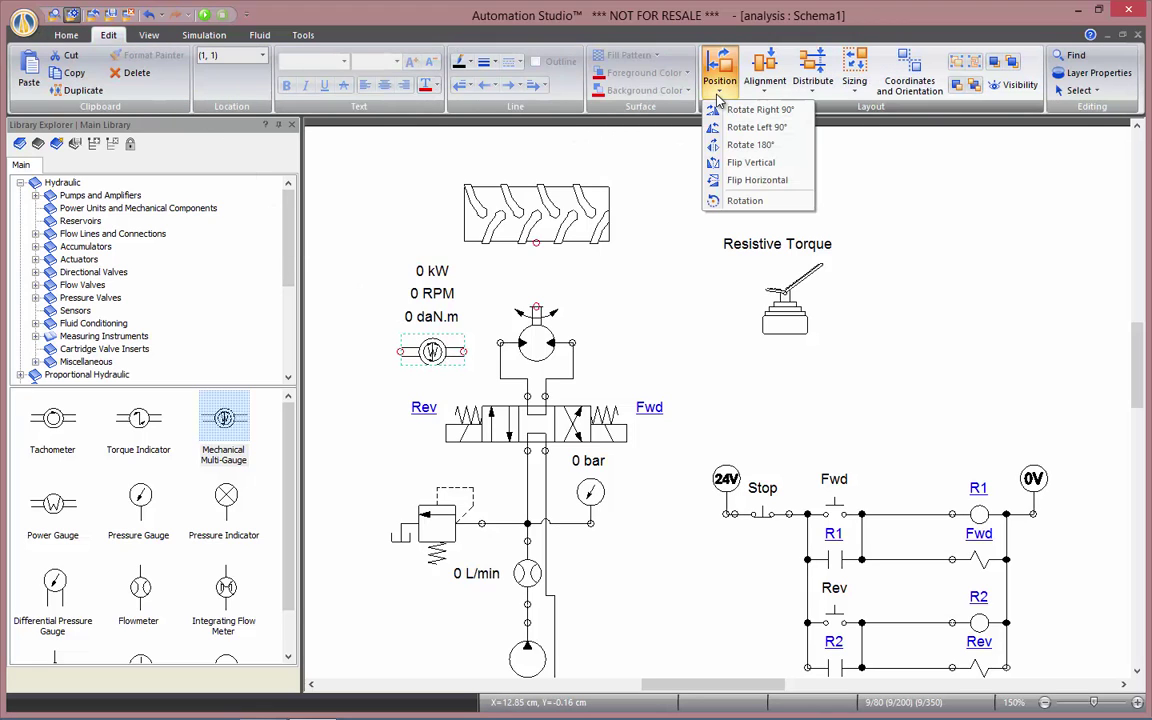
click(740, 127)
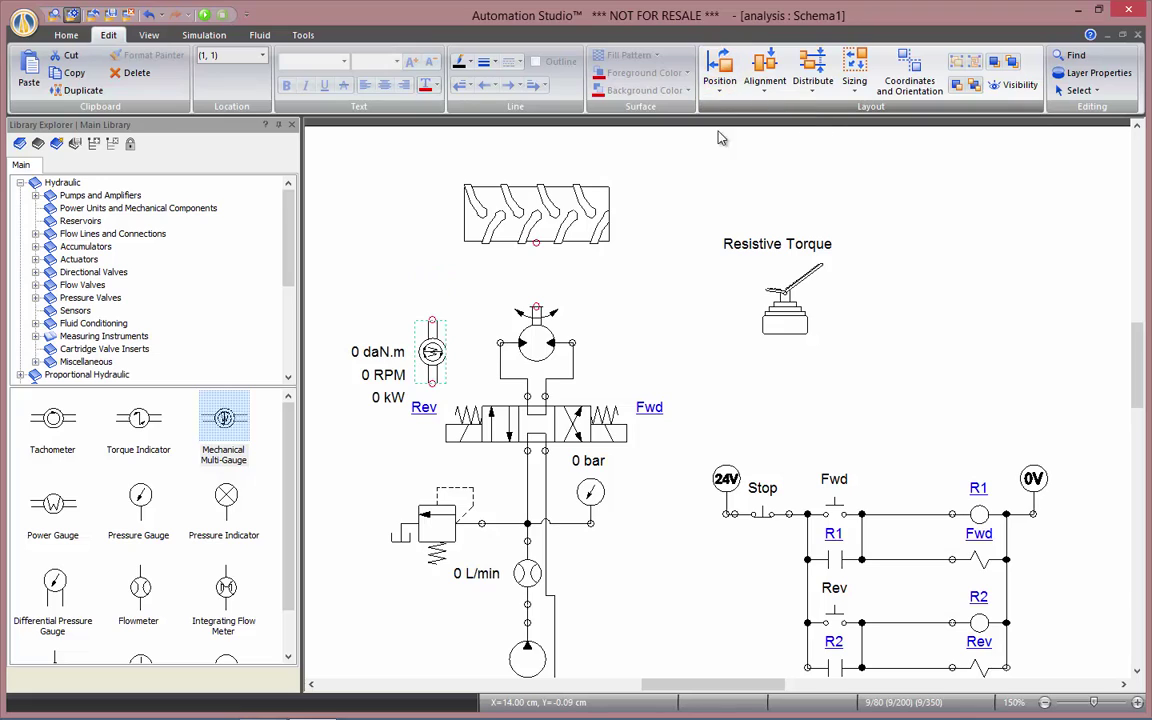
drag(434, 350, 543, 298)
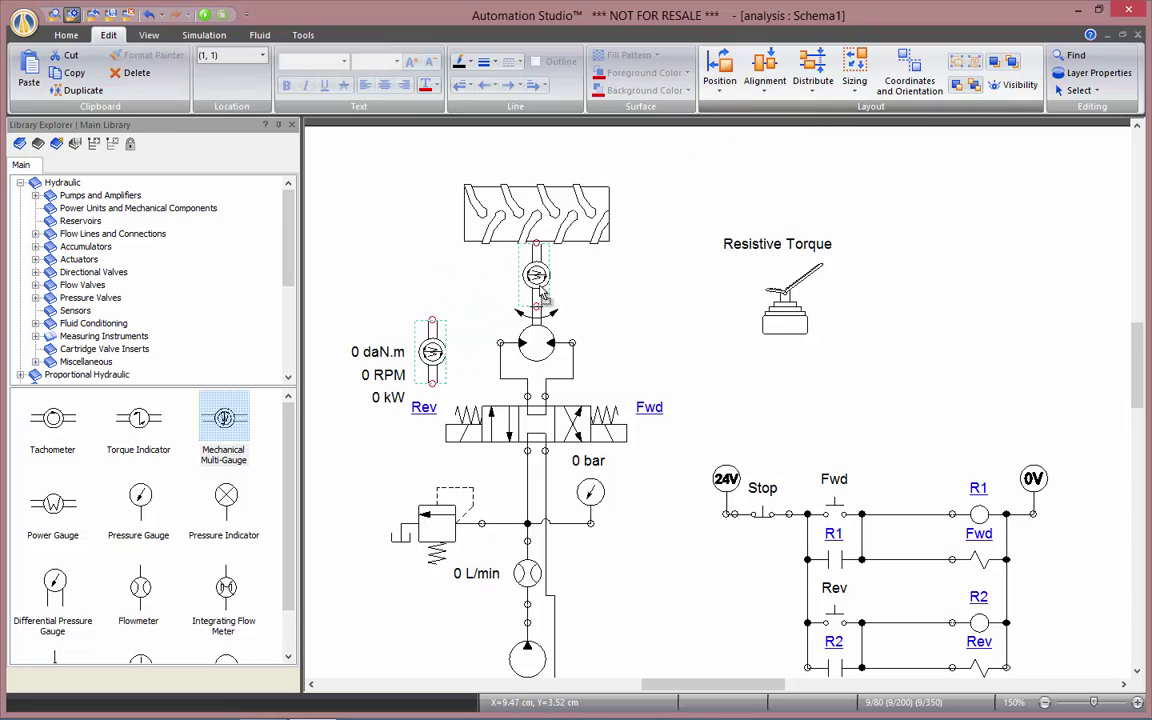
click(622, 318)
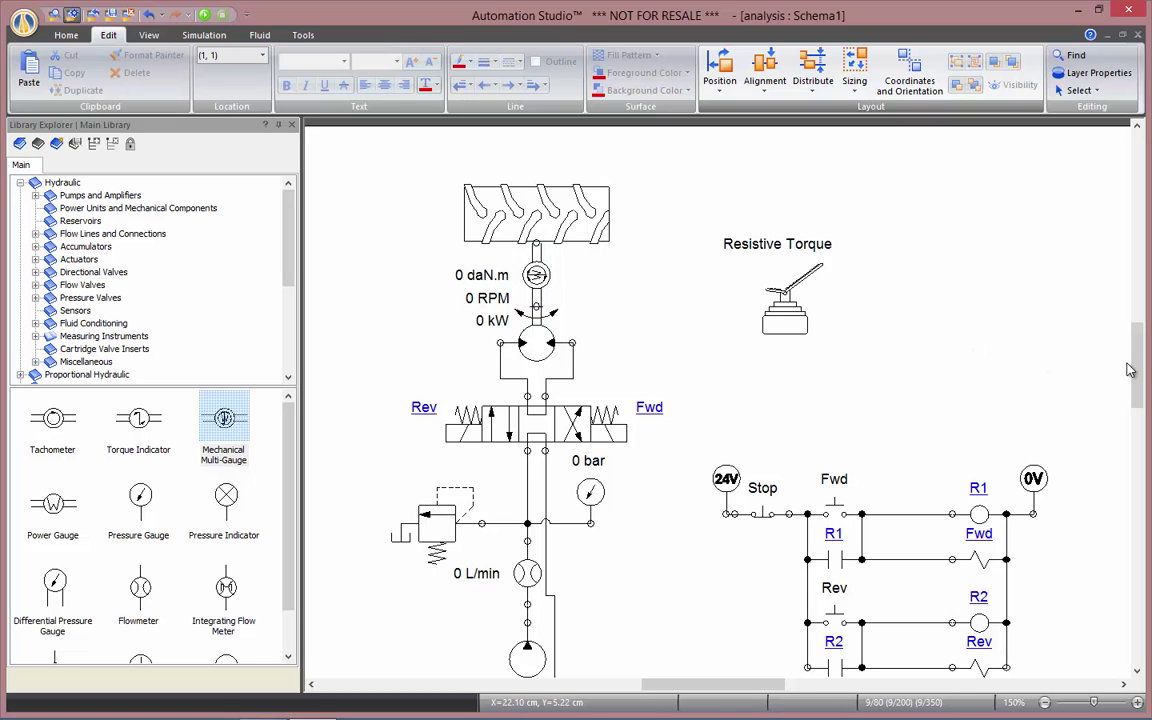
drag(1136, 371, 1138, 378)
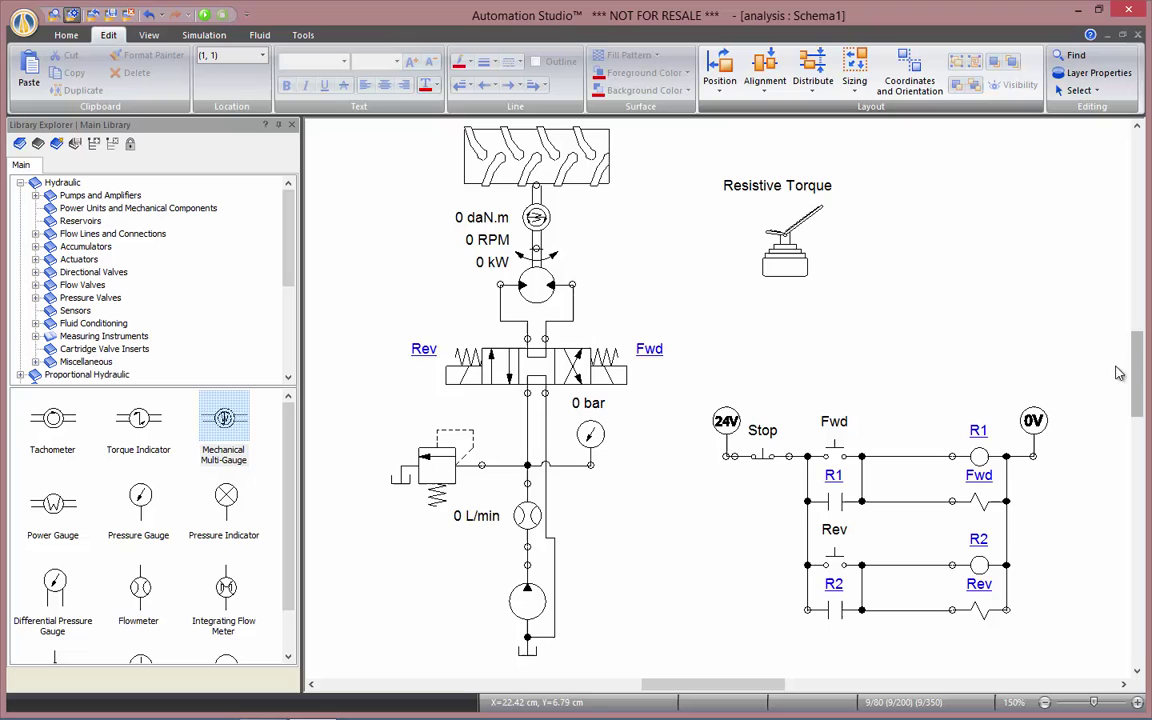
Set the multi-gauge to show Power in HP, Radial Speed in RPM and Torque in ft.lb.
double_click(545, 226)
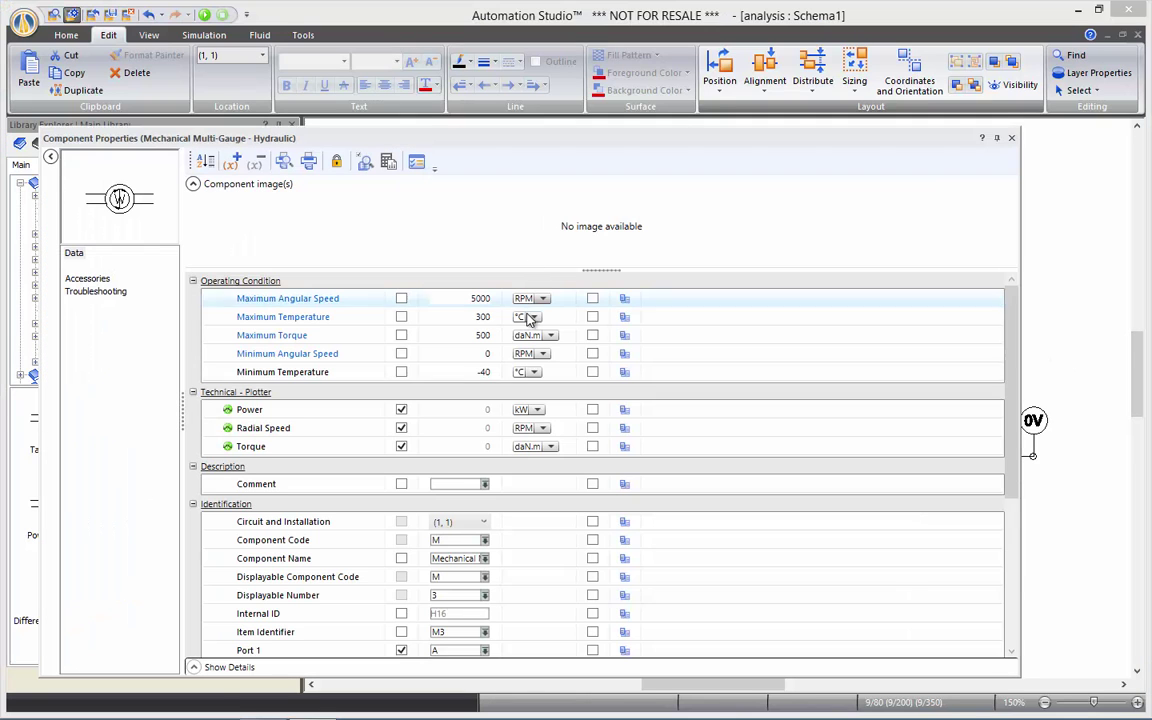
click(535, 409)
click(538, 410)
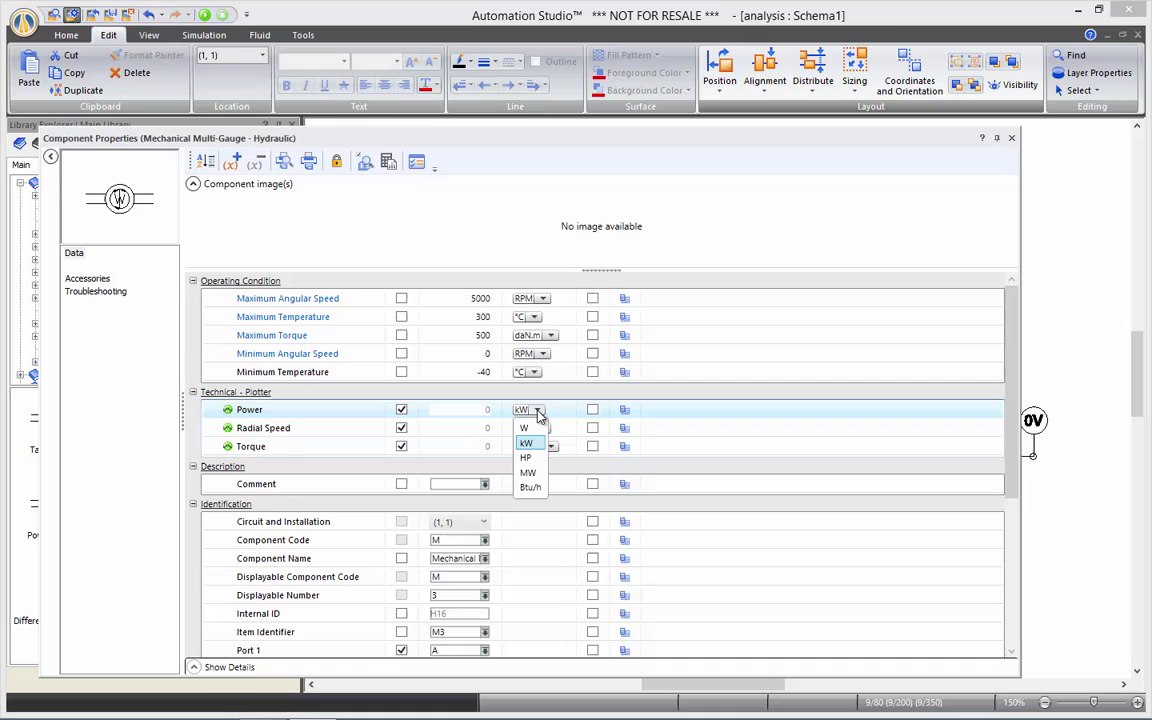
click(530, 457)
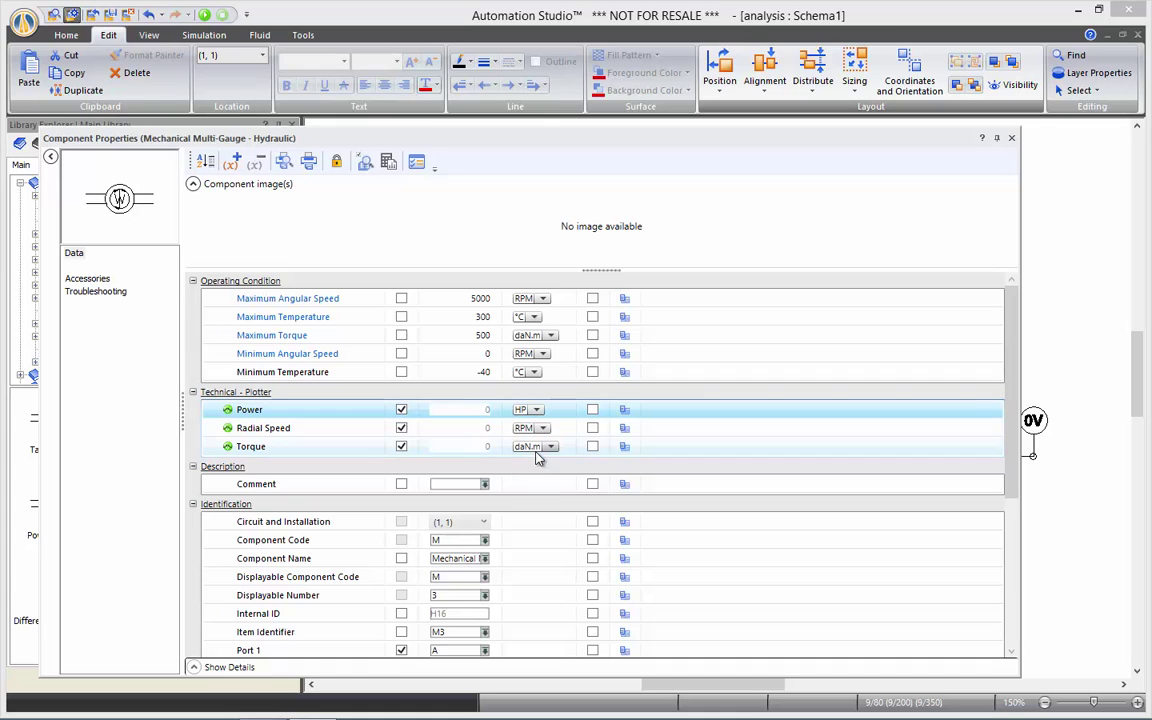
click(544, 429)
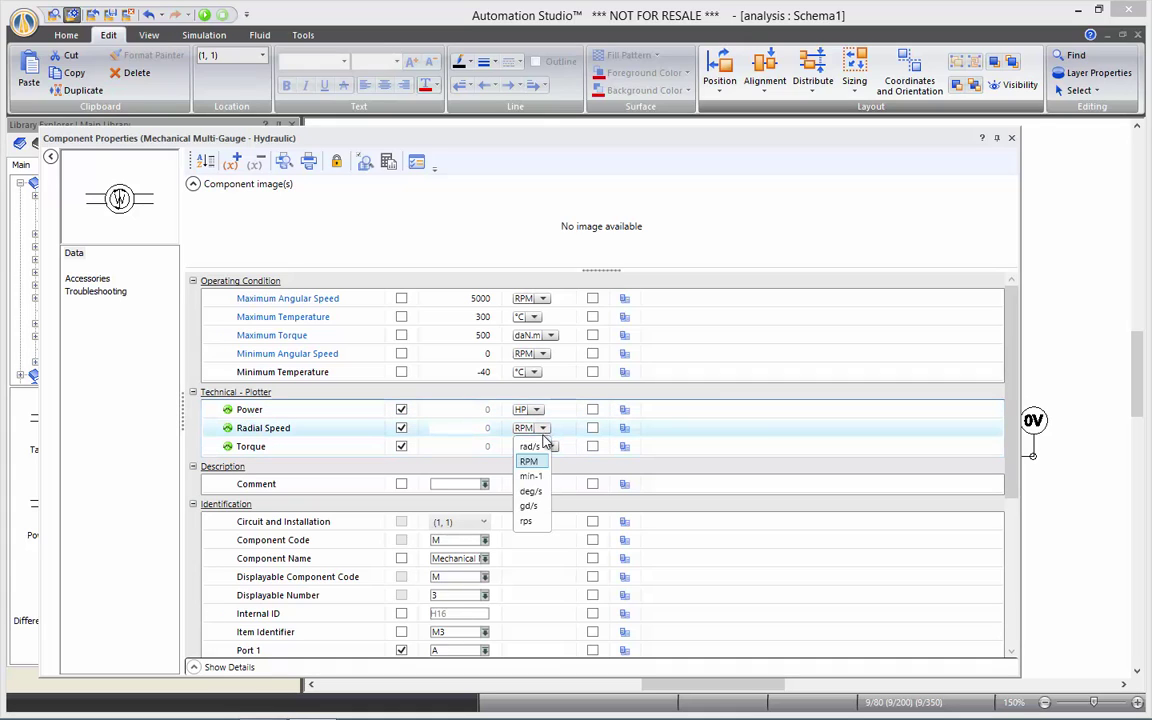
click(545, 462)
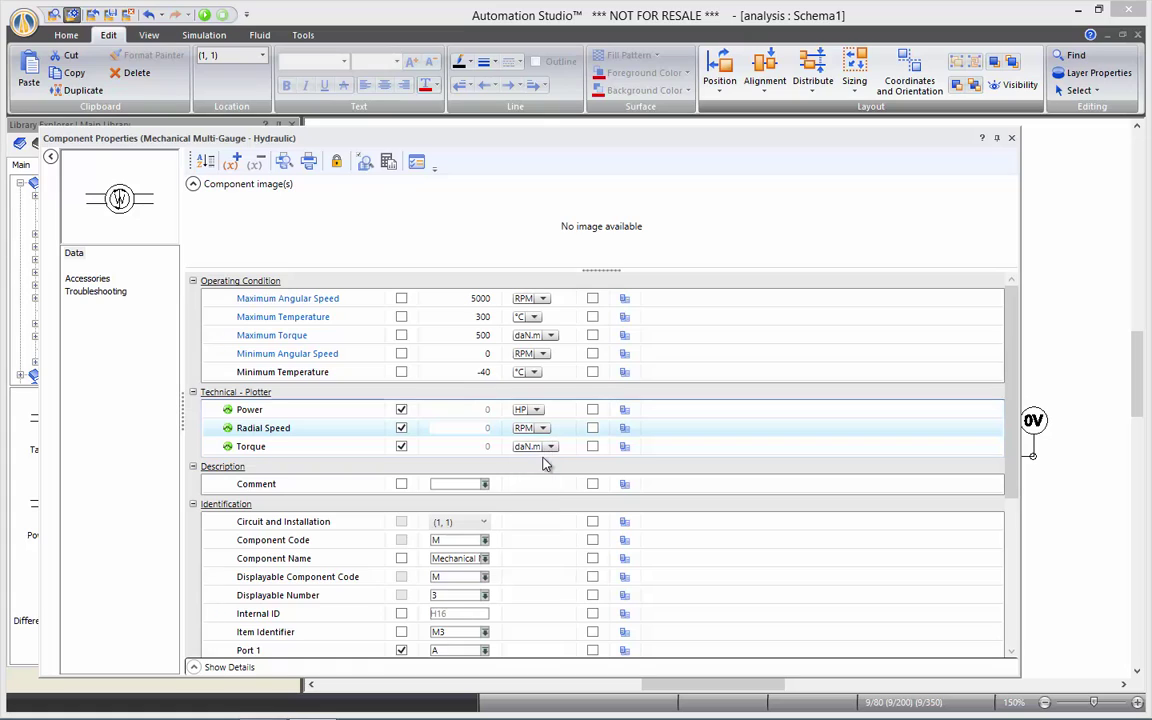
click(550, 450)
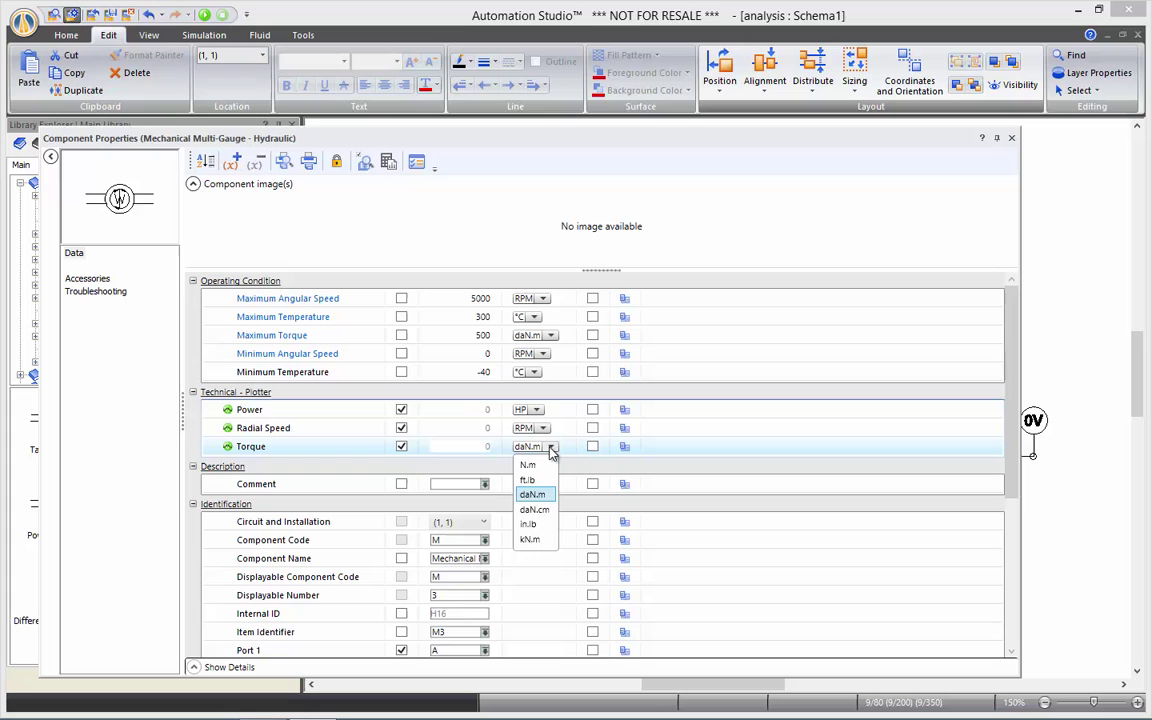
click(530, 480)
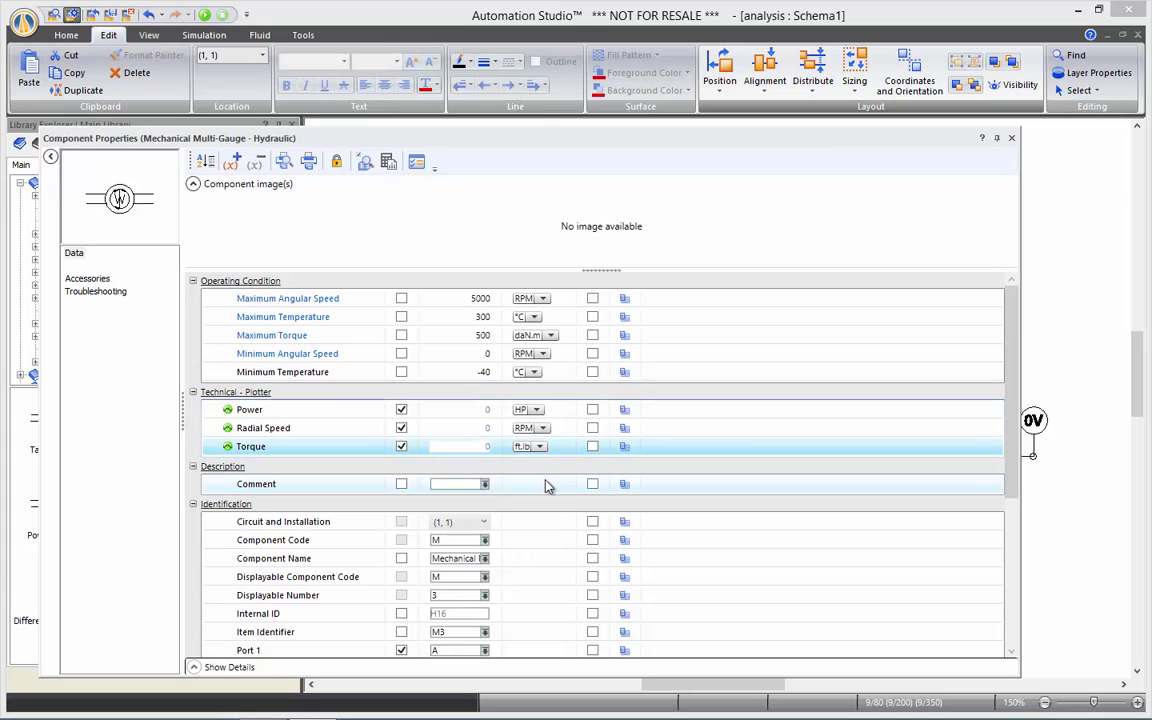
click(1013, 138)
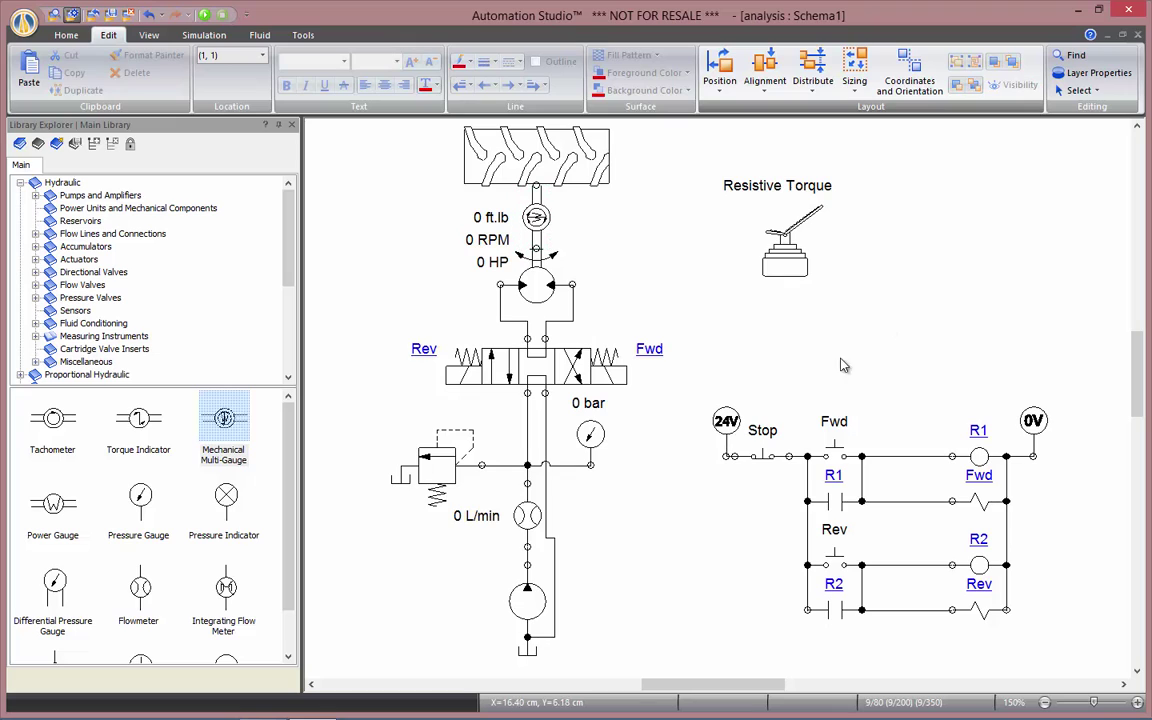
Switch the flowmeter's Flow readout to GPM.
double_click(520, 520)
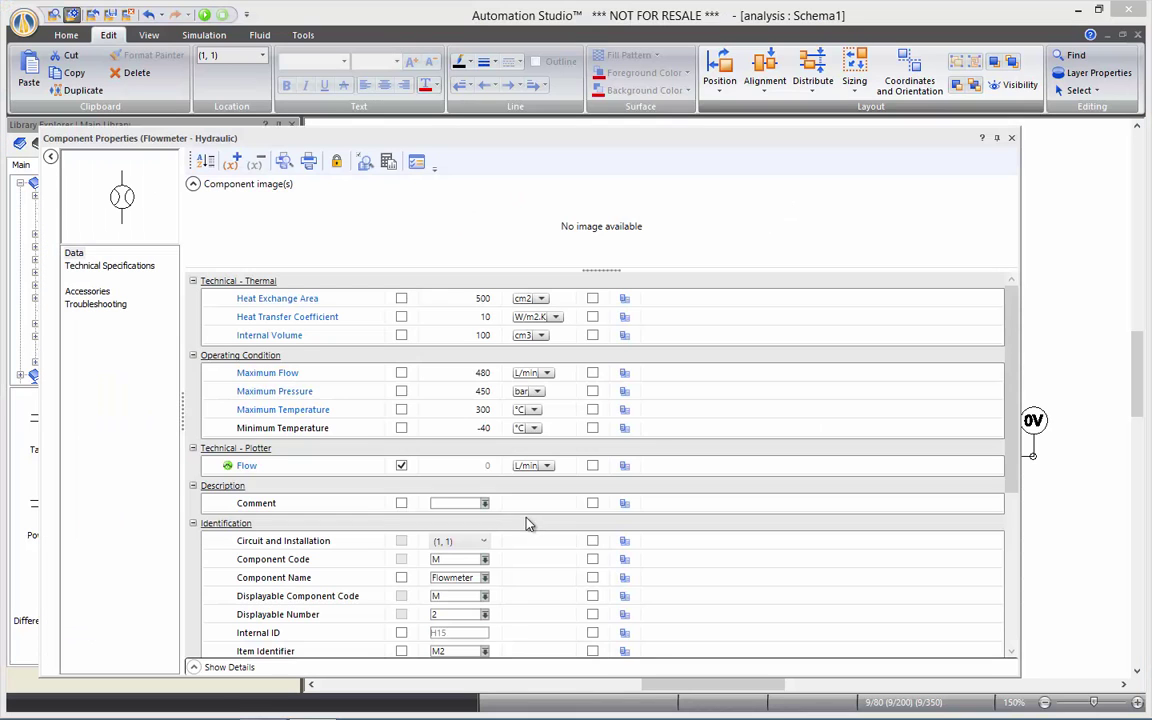
click(547, 466)
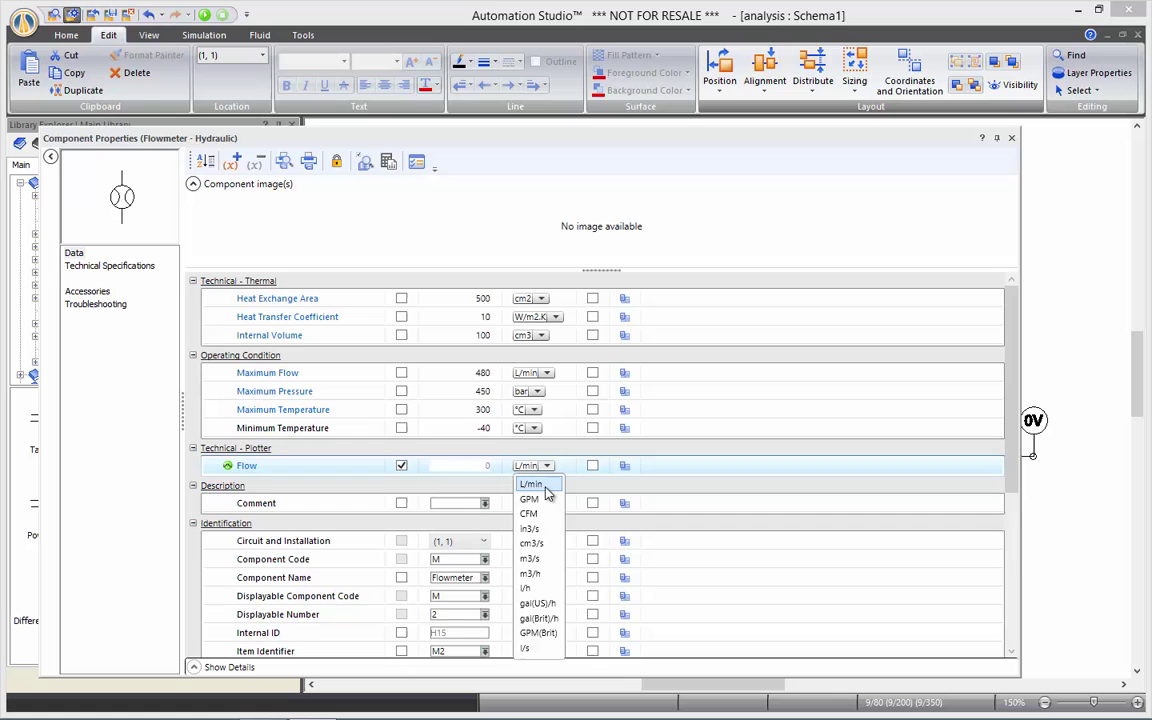
click(540, 499)
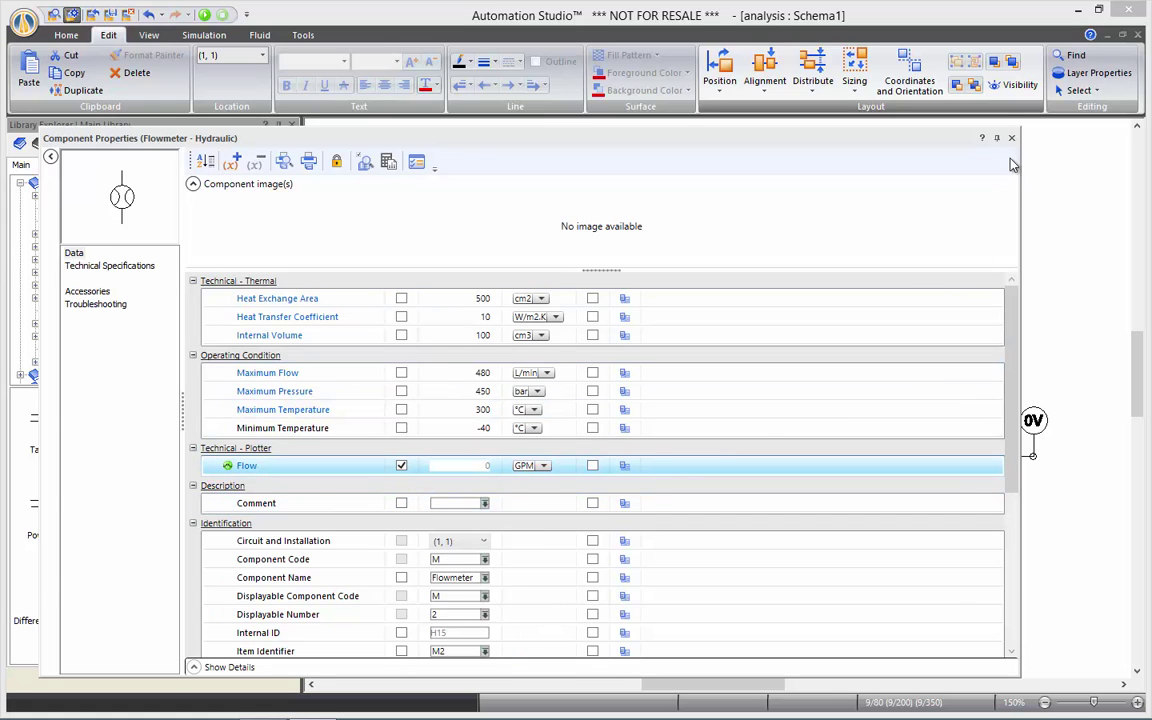
key(Escape)
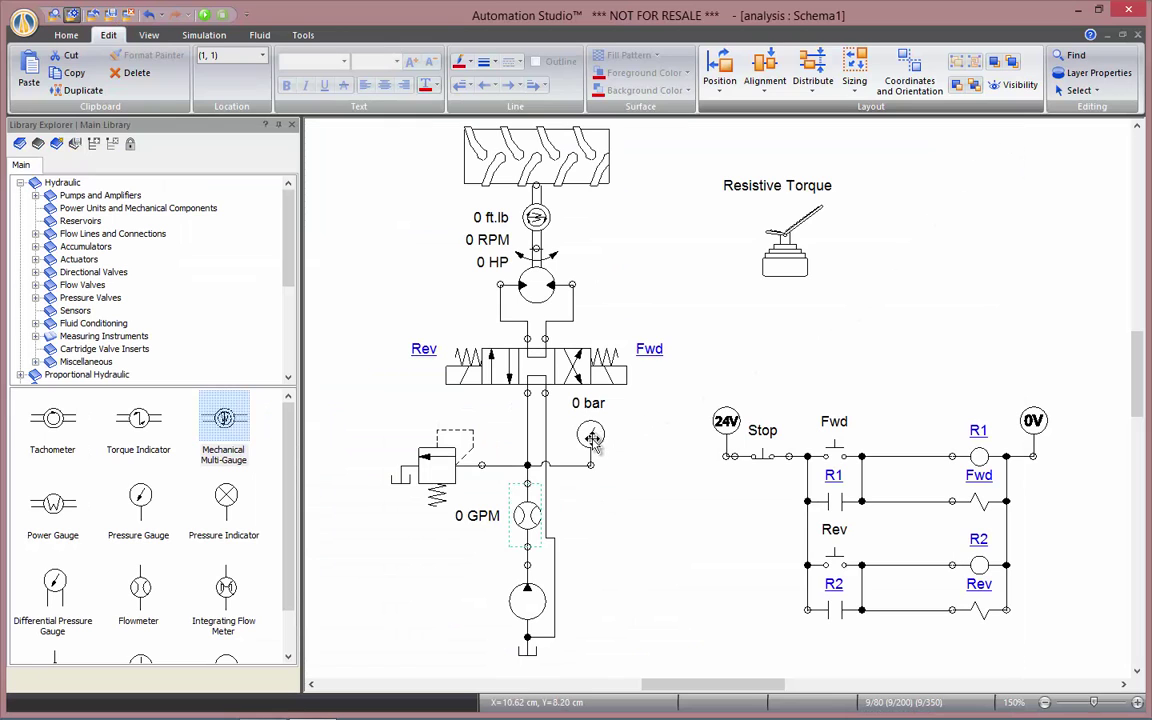
Switch the pressure gauge's readout to psi and clear the diagram selection.
double_click(592, 437)
click(541, 451)
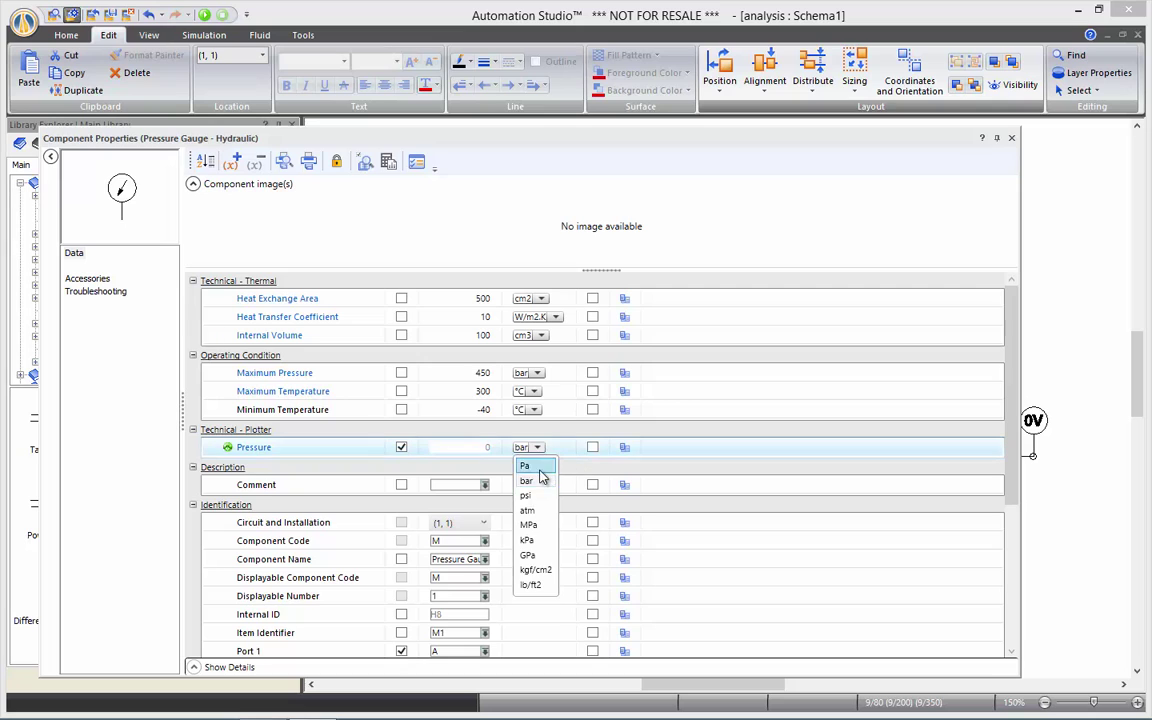
click(545, 493)
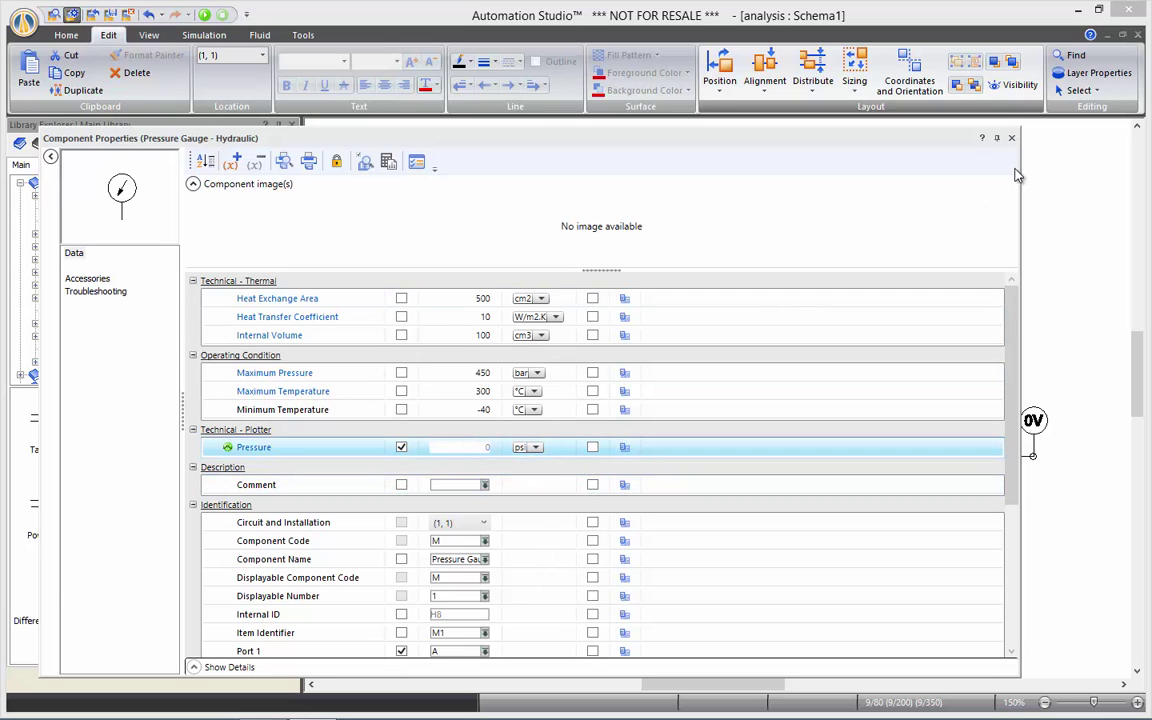
click(1012, 138)
click(938, 280)
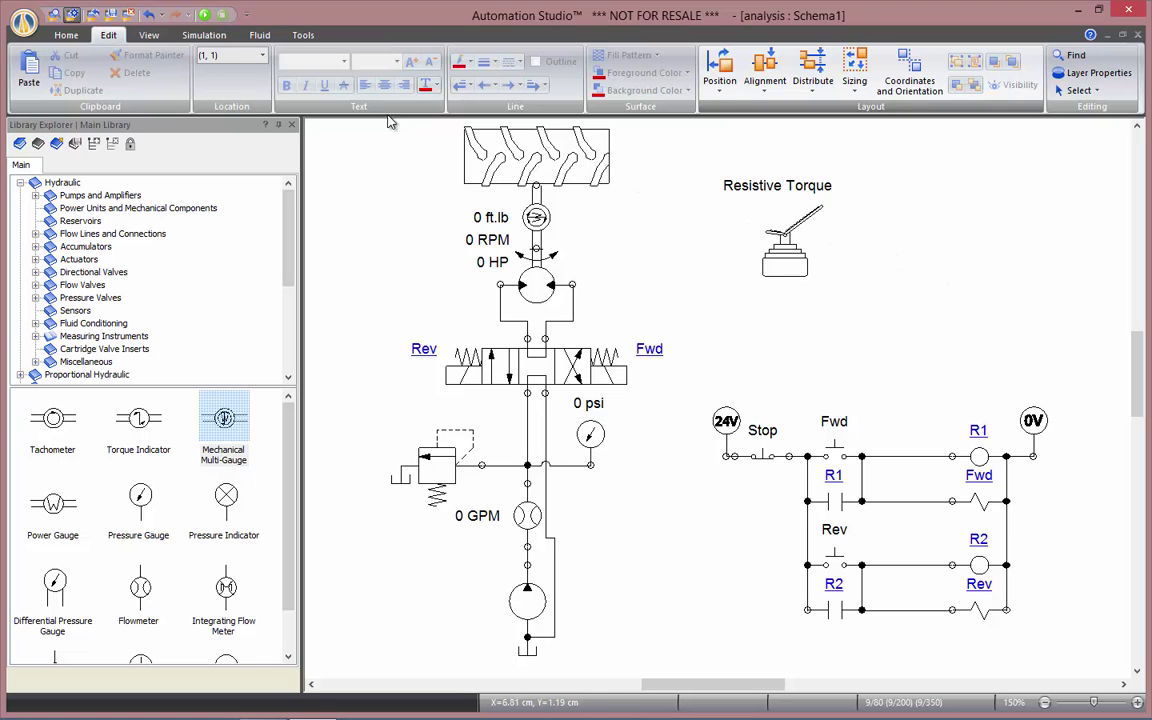
Start the simulation, run the motor forward, and open the Resistive Torque pedal's output slider.
click(204, 15)
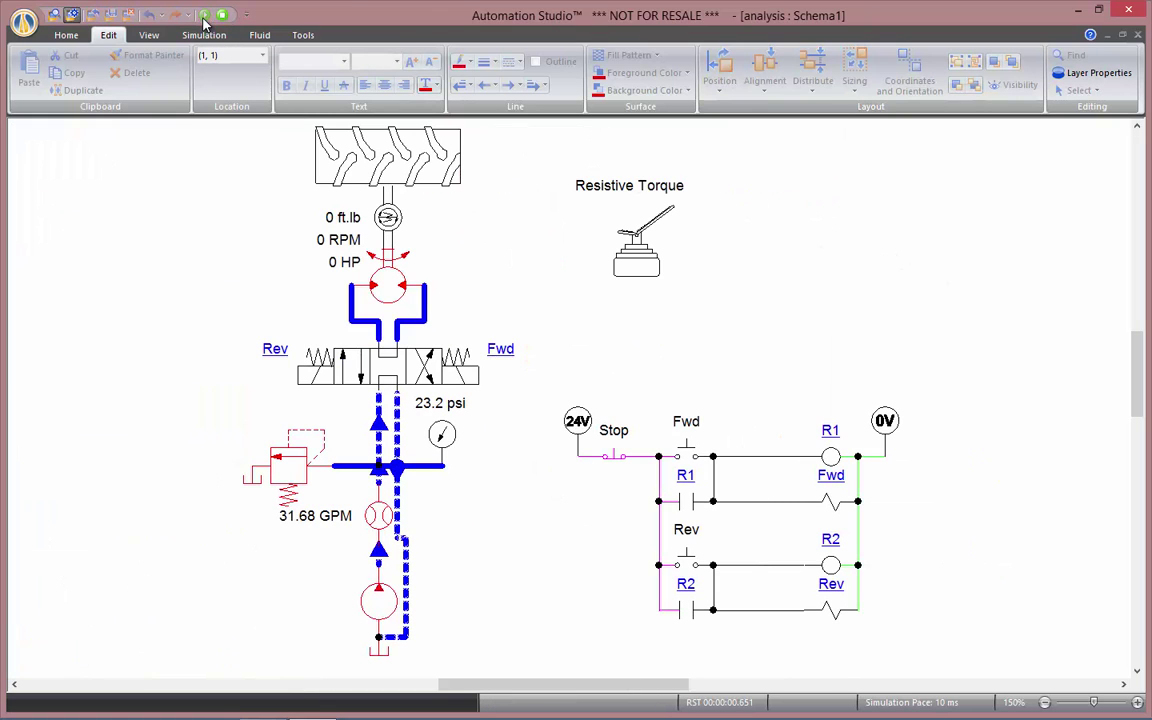
click(690, 456)
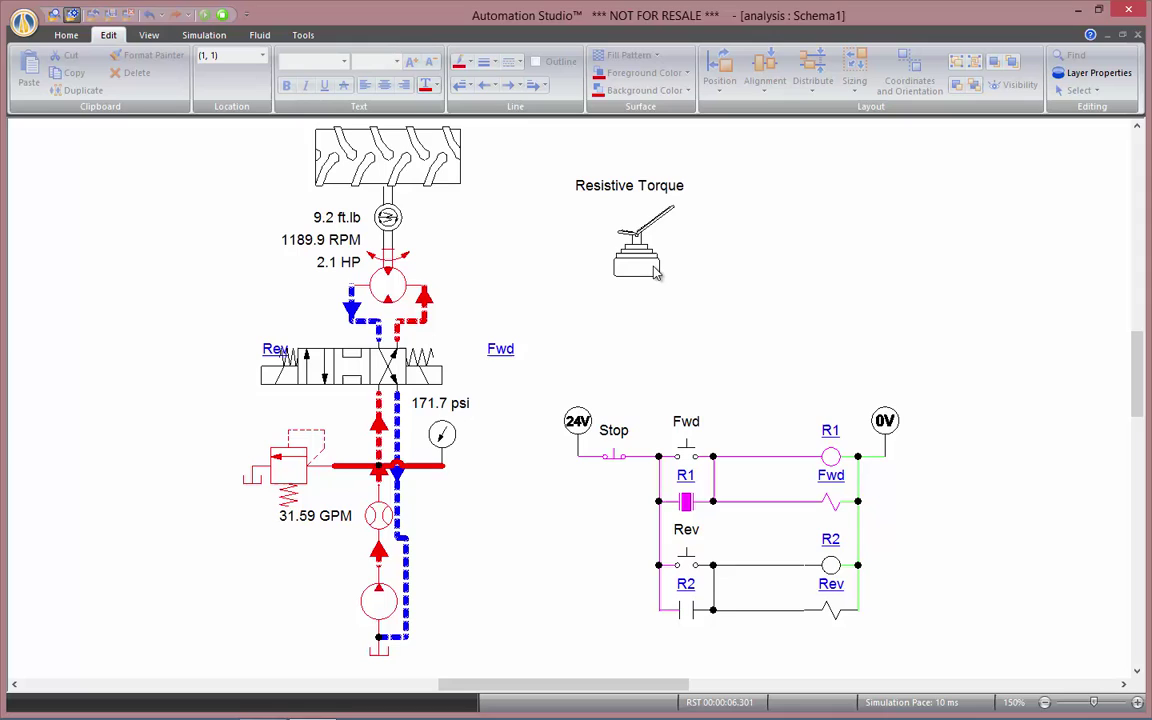
click(612, 247)
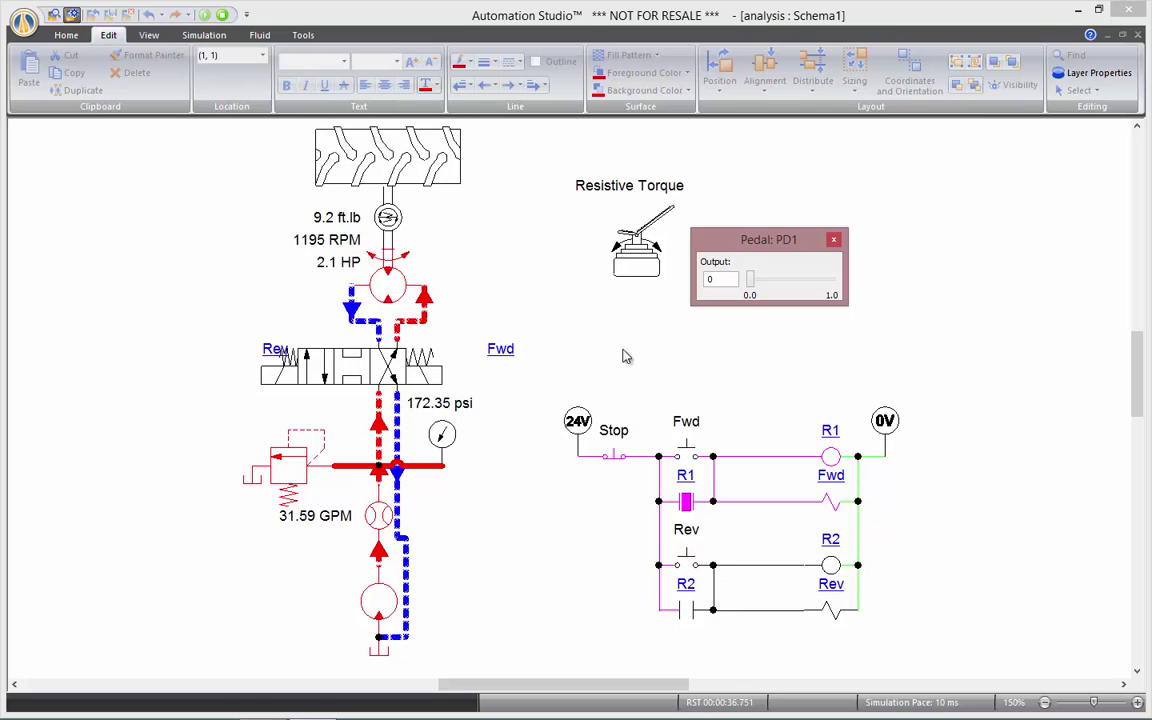
Raise the Pedal PD1 resistive torque output gradually through 0.08 and 0.17 to 0.29.
drag(752, 288, 765, 284)
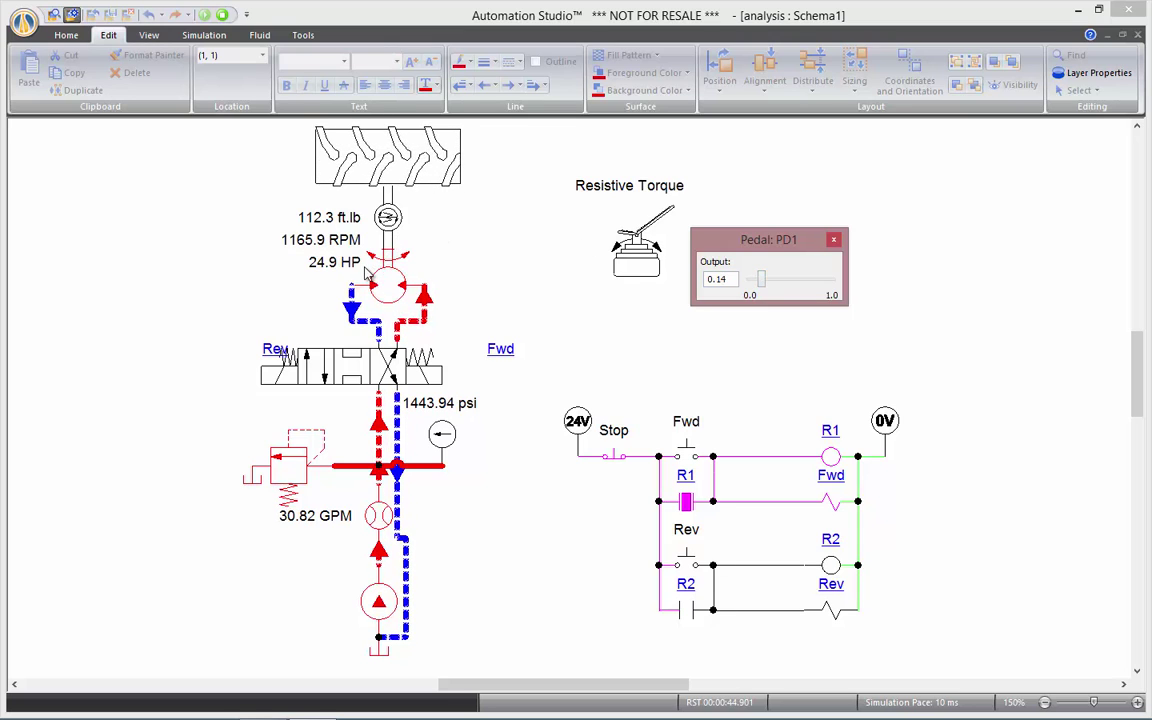
drag(763, 284, 774, 285)
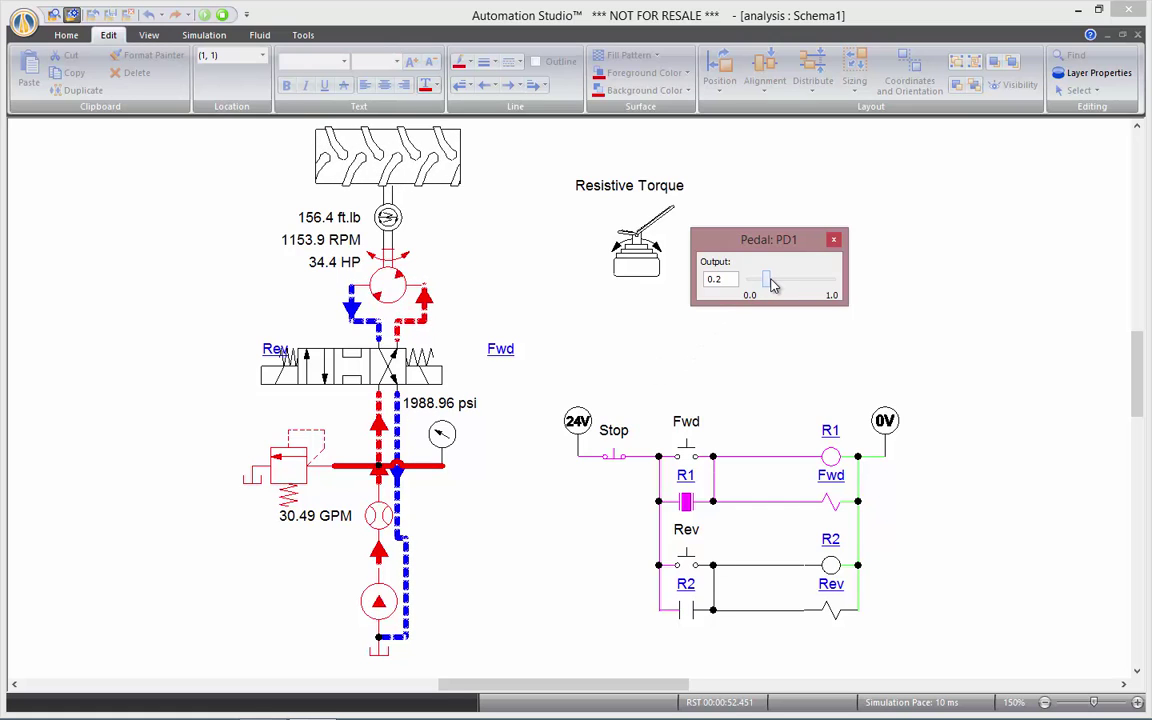
drag(778, 284, 780, 284)
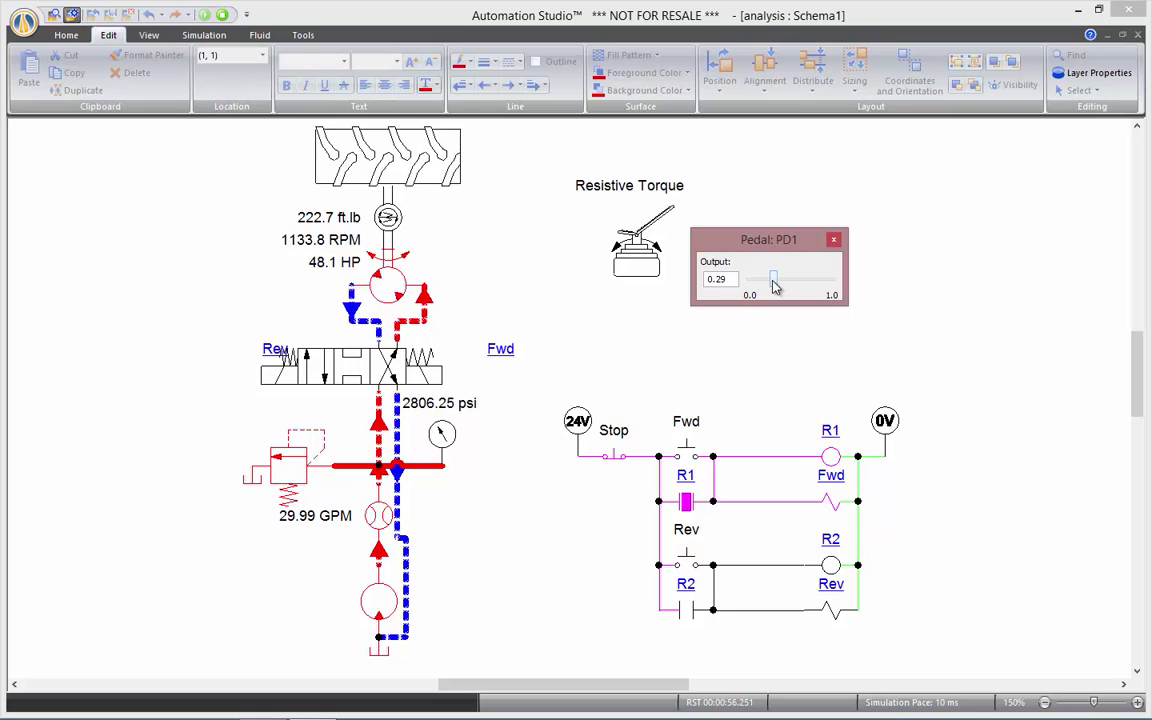